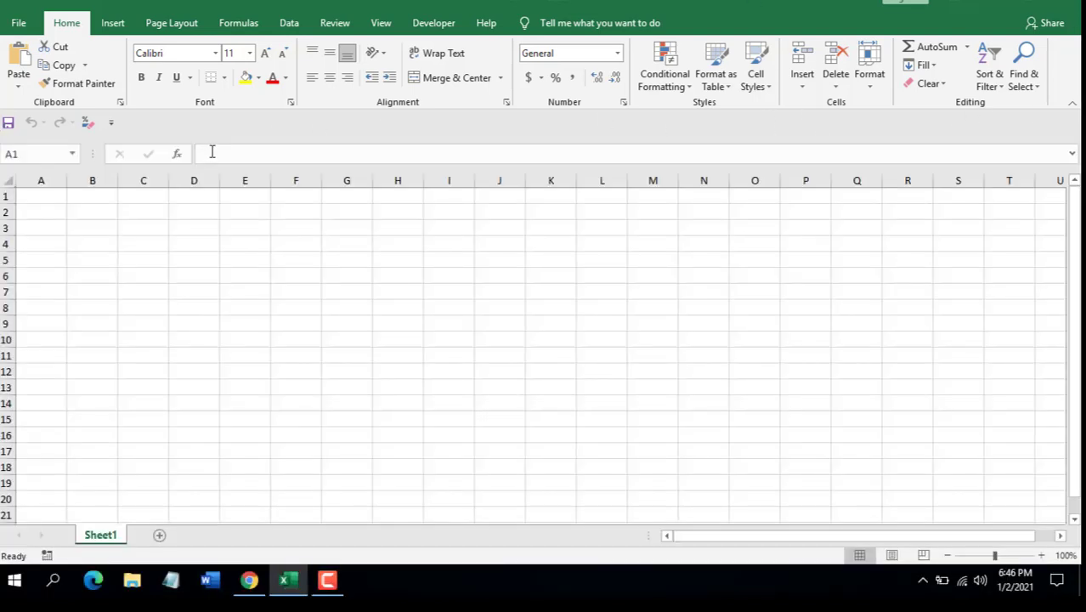
- Select A1, then move the Quick Access Toolbar above the ribbon and back below it
left_click(47, 155)
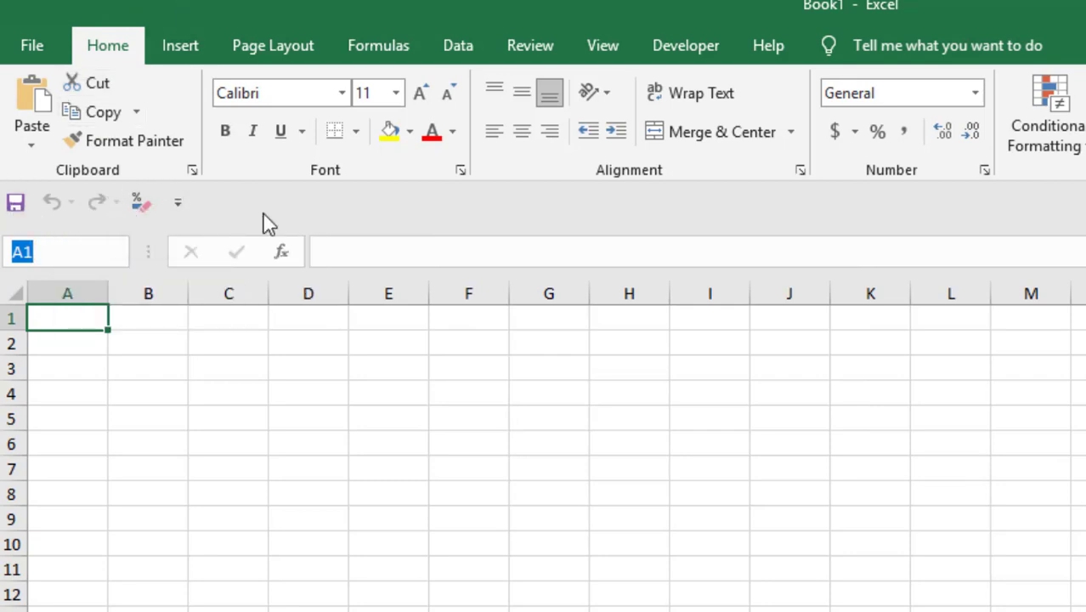
left_click(176, 202)
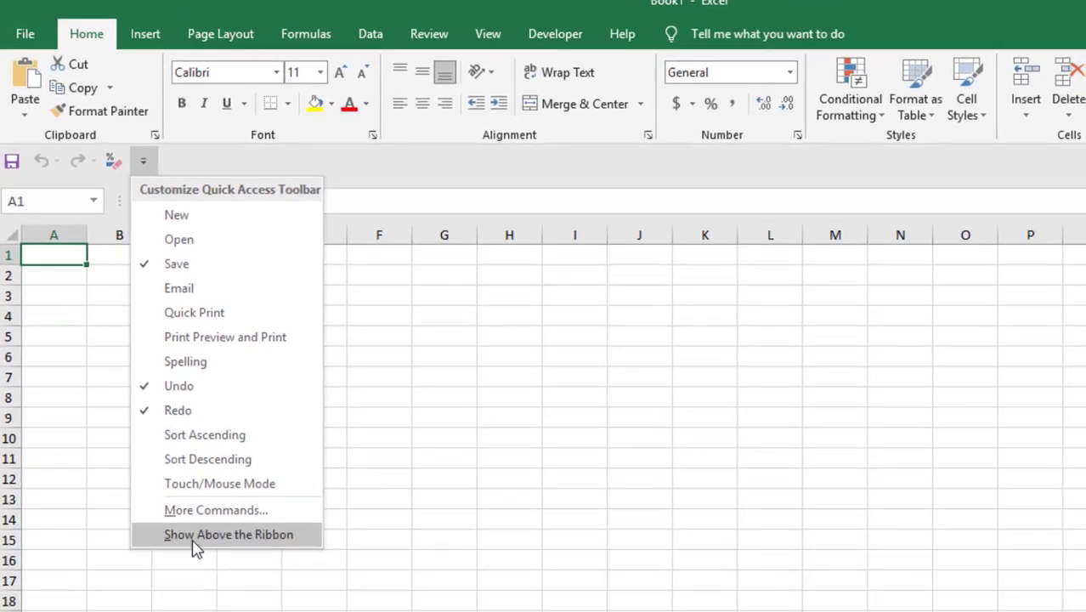
left_click(194, 540)
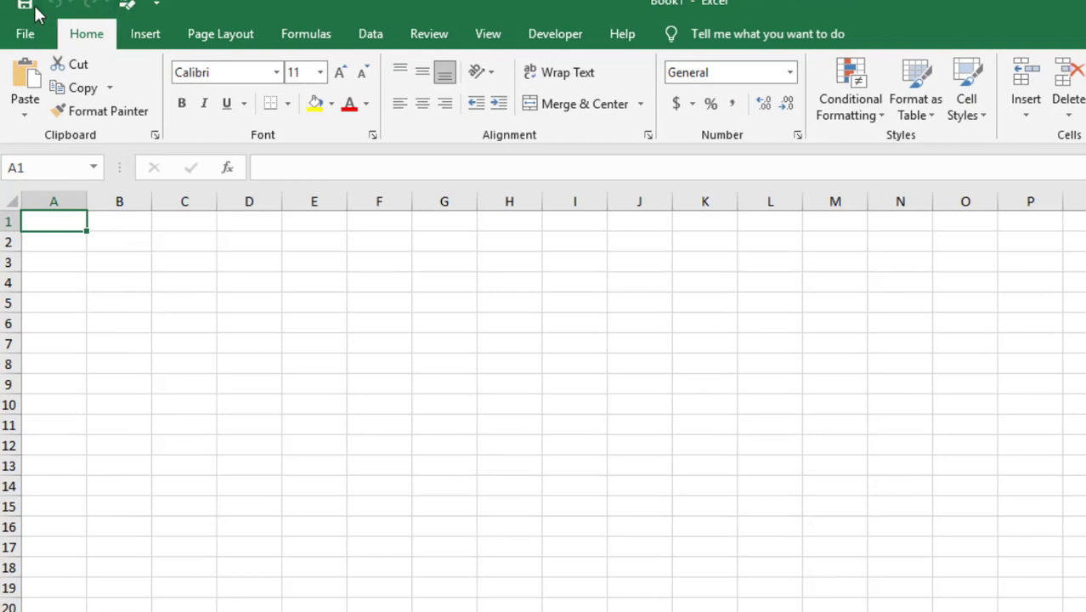
left_click(158, 4)
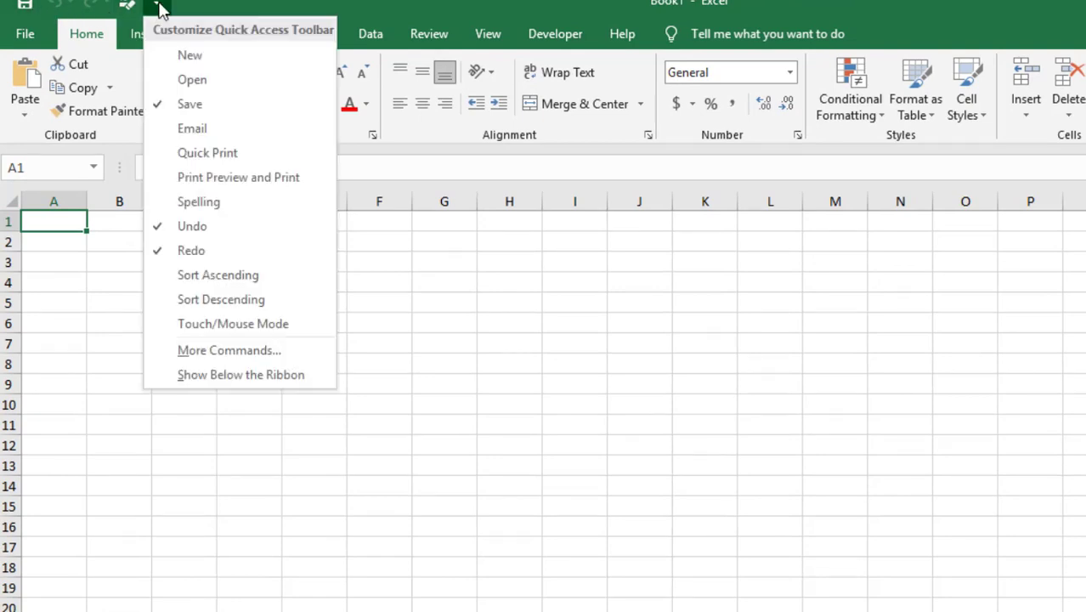
left_click(240, 377)
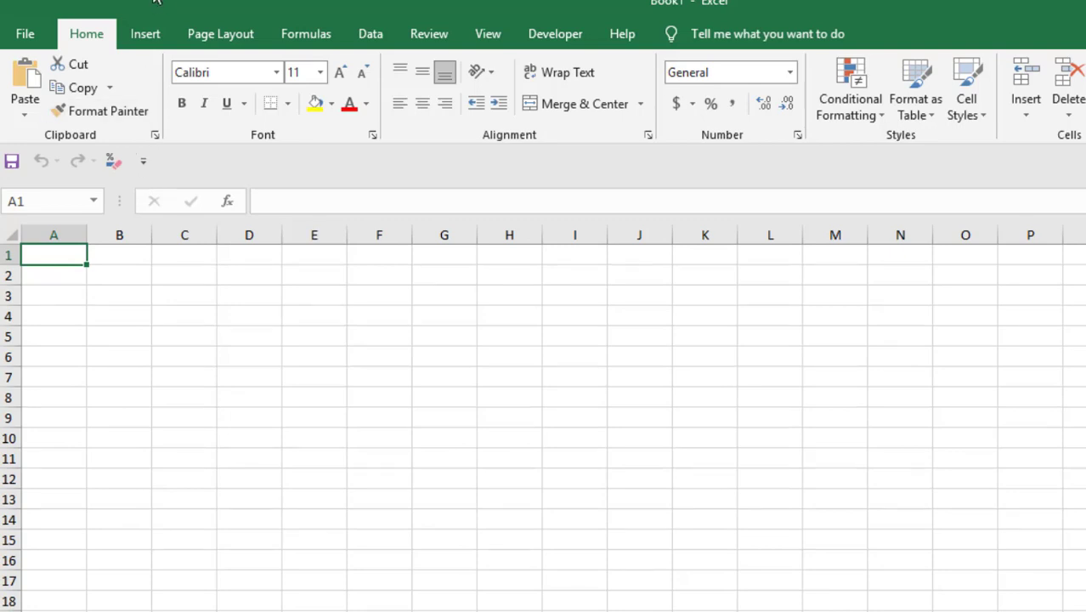
- Open the File view with recent workbooks twice, returning to the worksheet each time
left_click(26, 38)
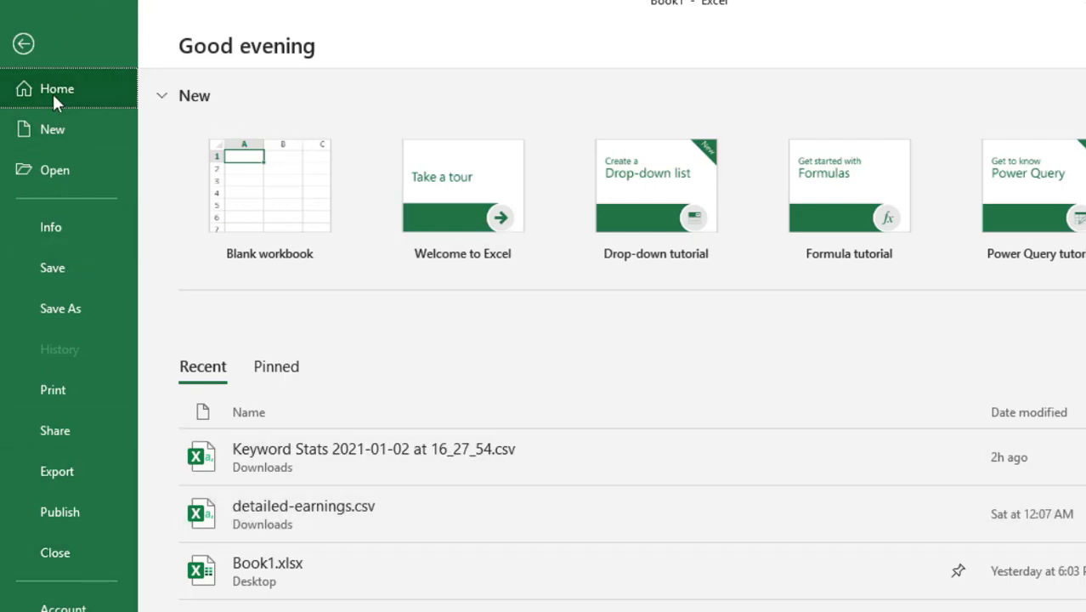
left_click(23, 43)
left_click(29, 34)
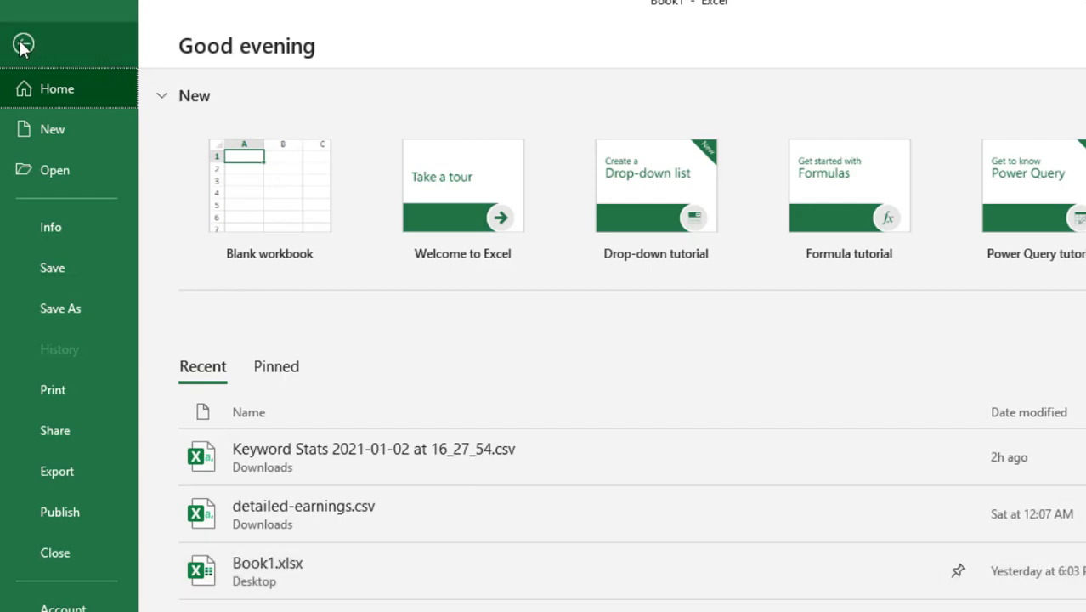
left_click(23, 42)
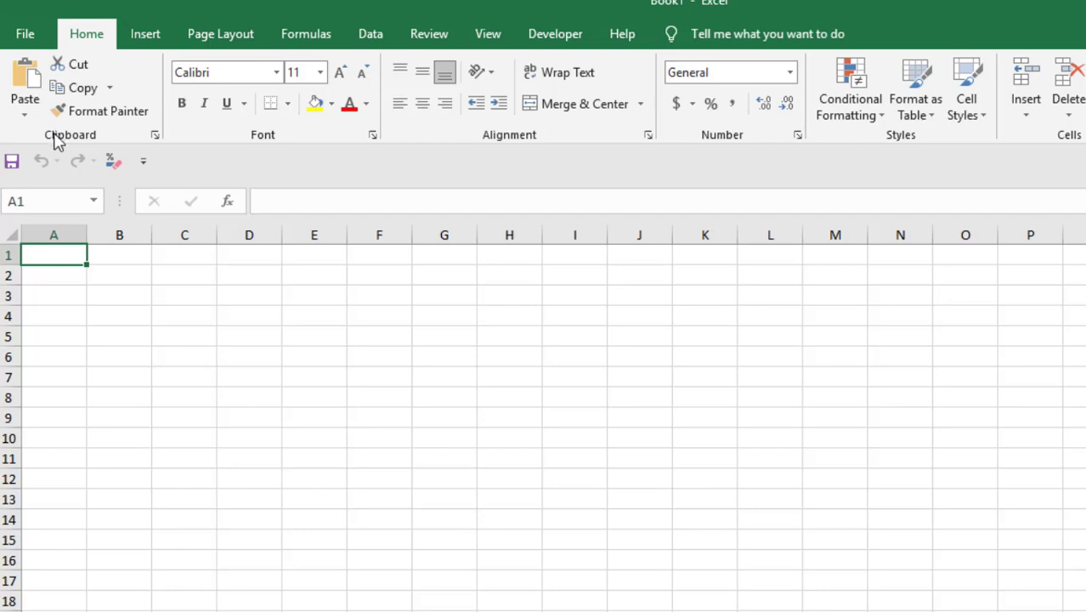
- Look through the Copy and Paste option menus without applying anything
left_click(109, 88)
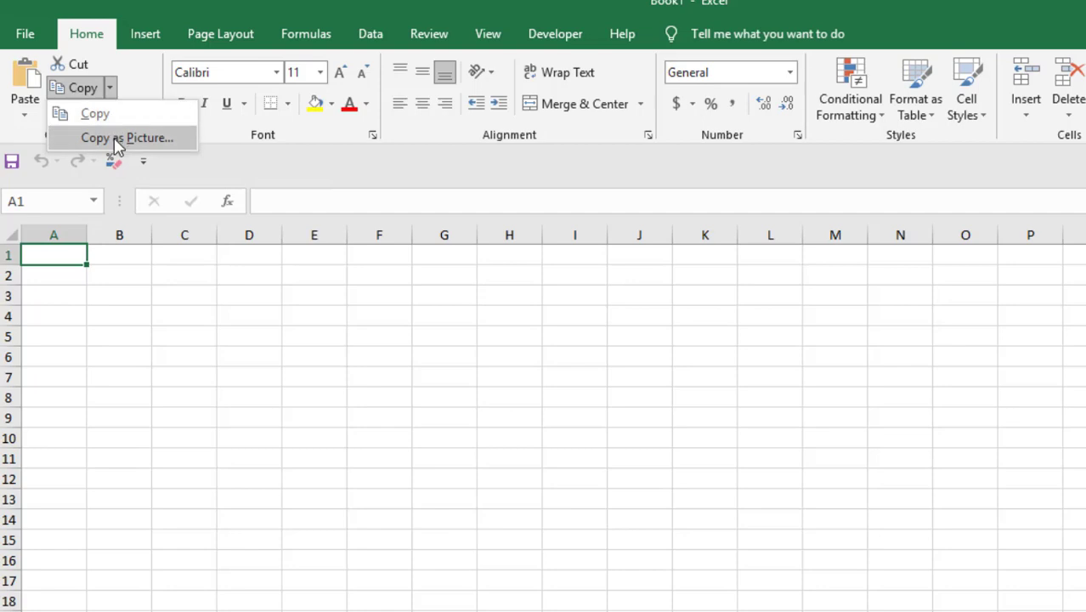
left_click(126, 91)
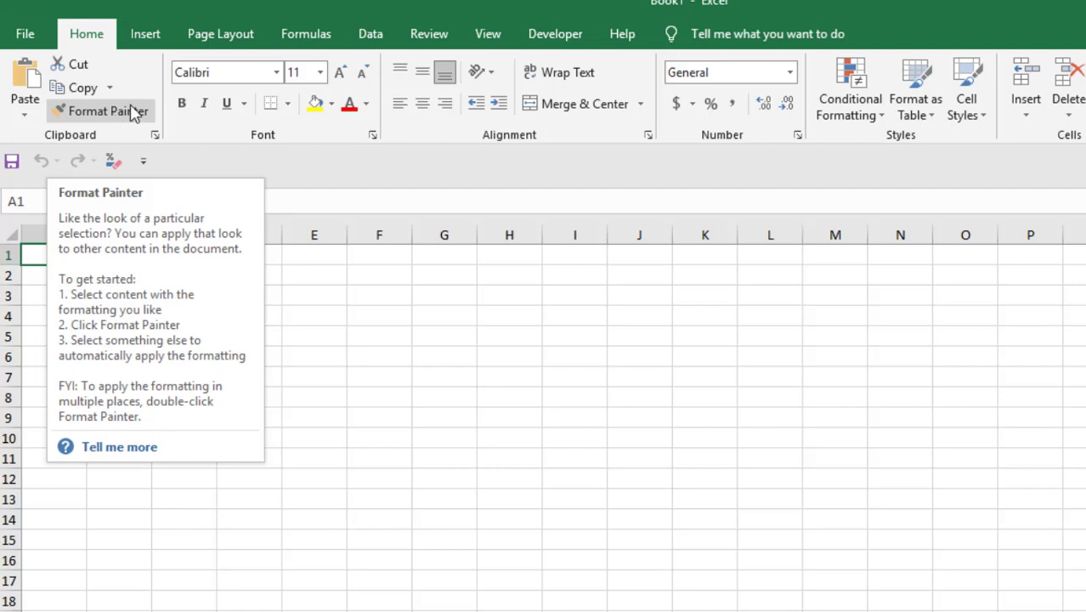
left_click(25, 117)
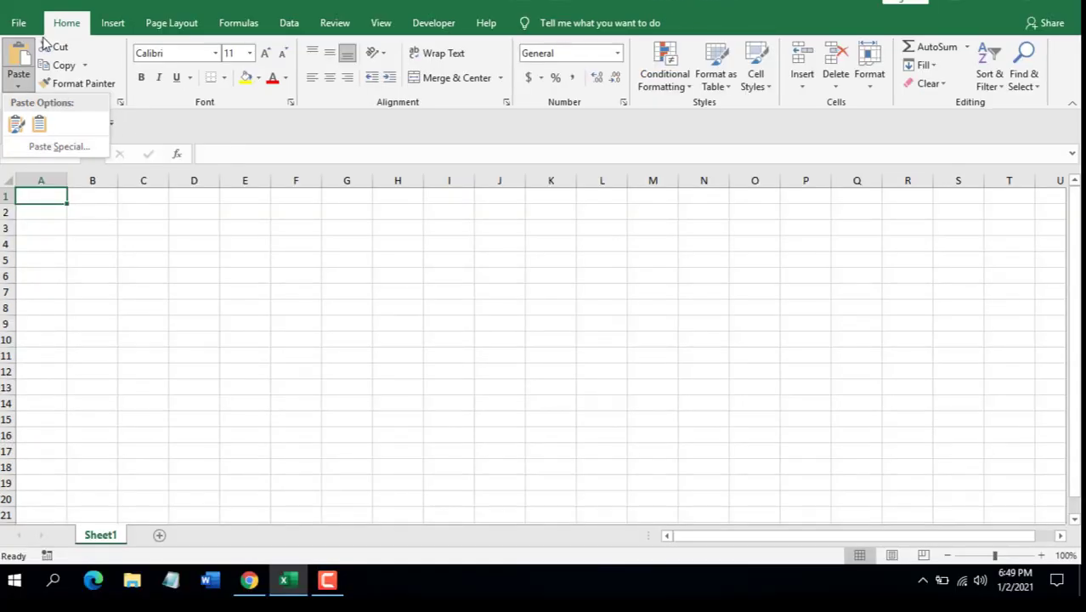
left_click(66, 26)
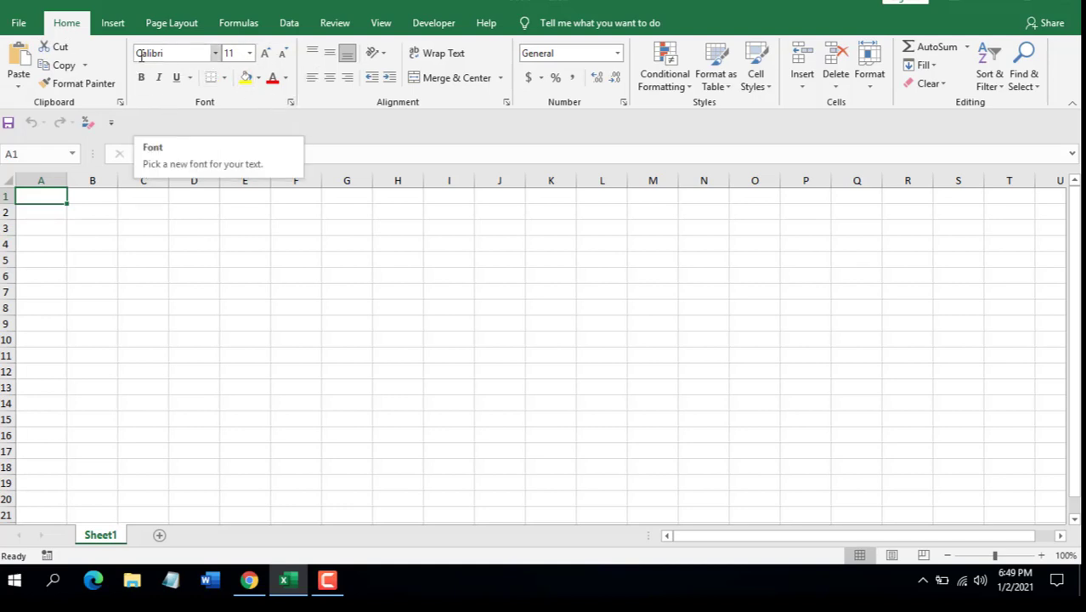
- Raise the font size to 12 and back to 11, then double-underline A1
left_click(265, 53)
left_click(286, 53)
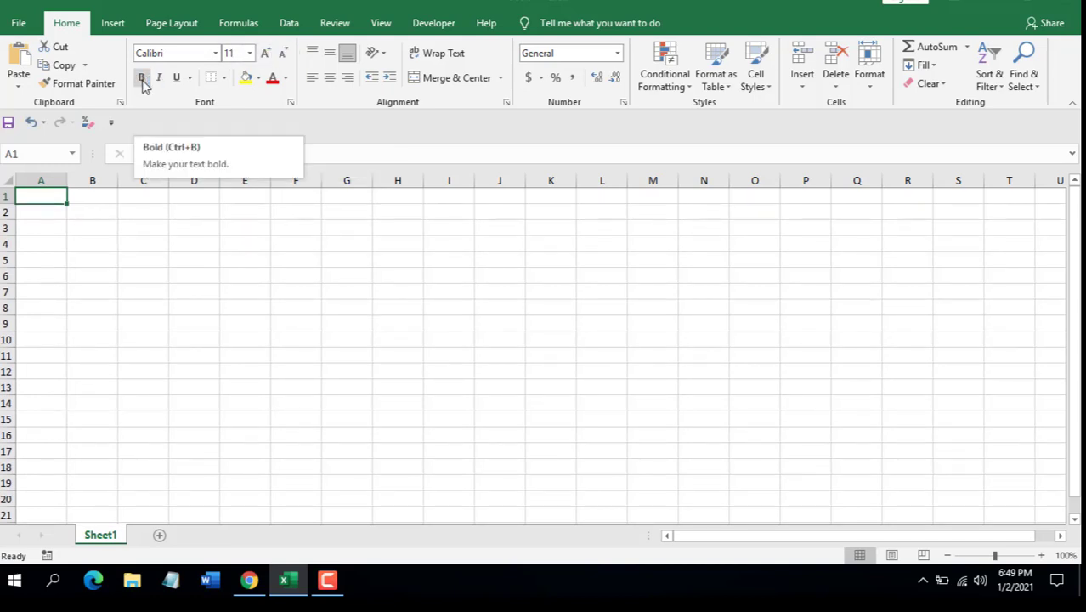
left_click(189, 78)
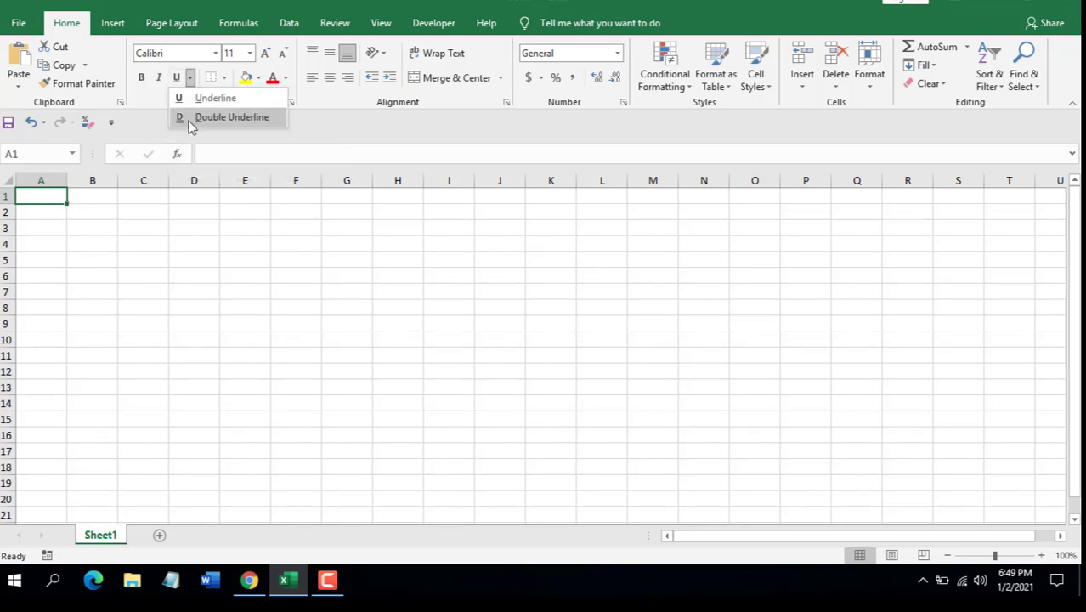
left_click(190, 119)
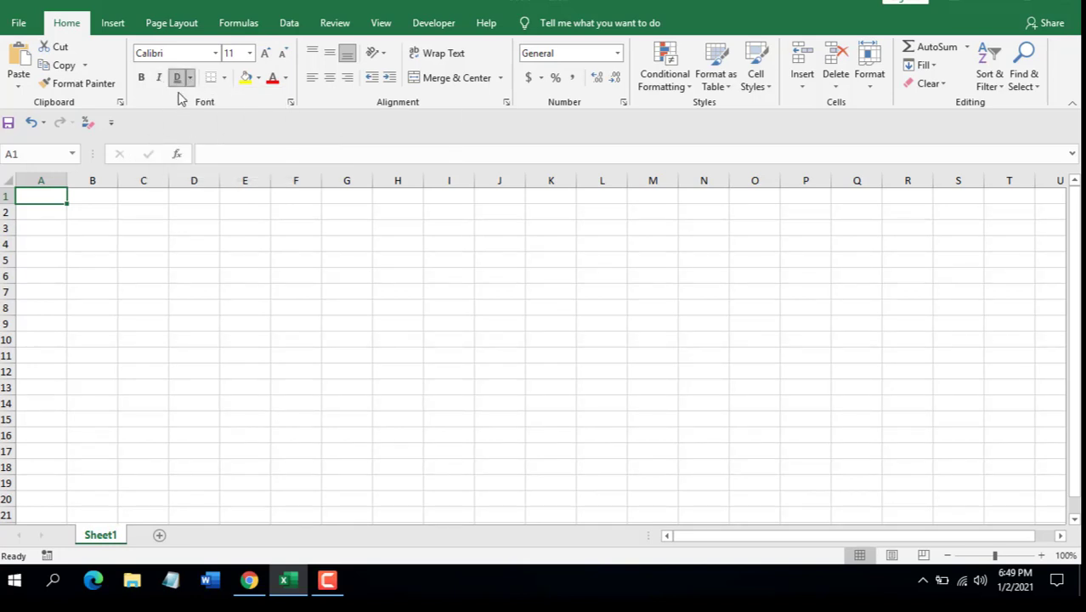
- Look through the Borders, Fill Color and Font Color menus without applying any
left_click(223, 77)
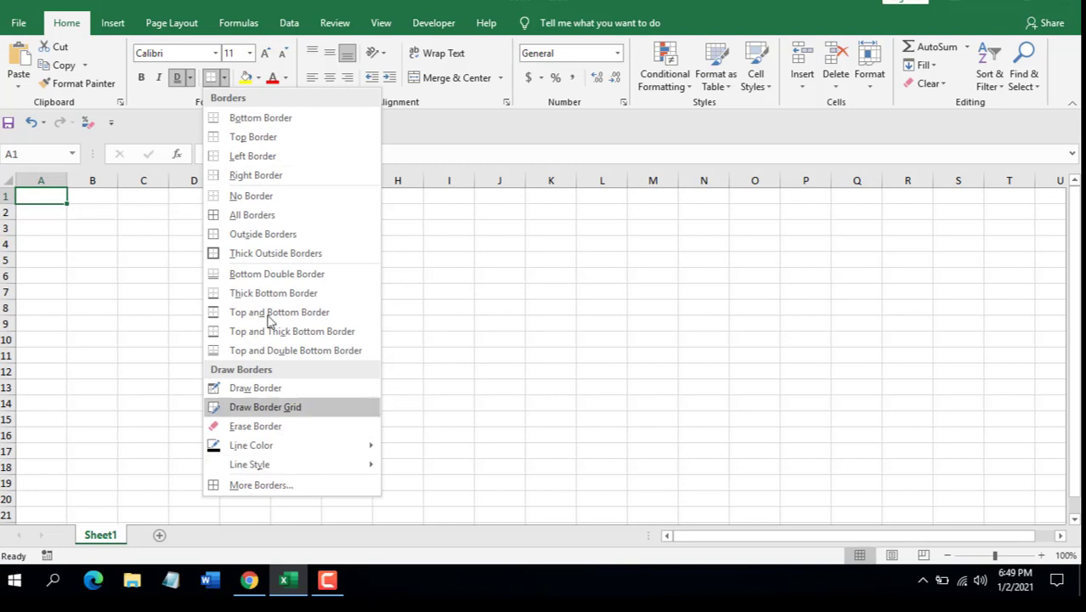
left_click(258, 76)
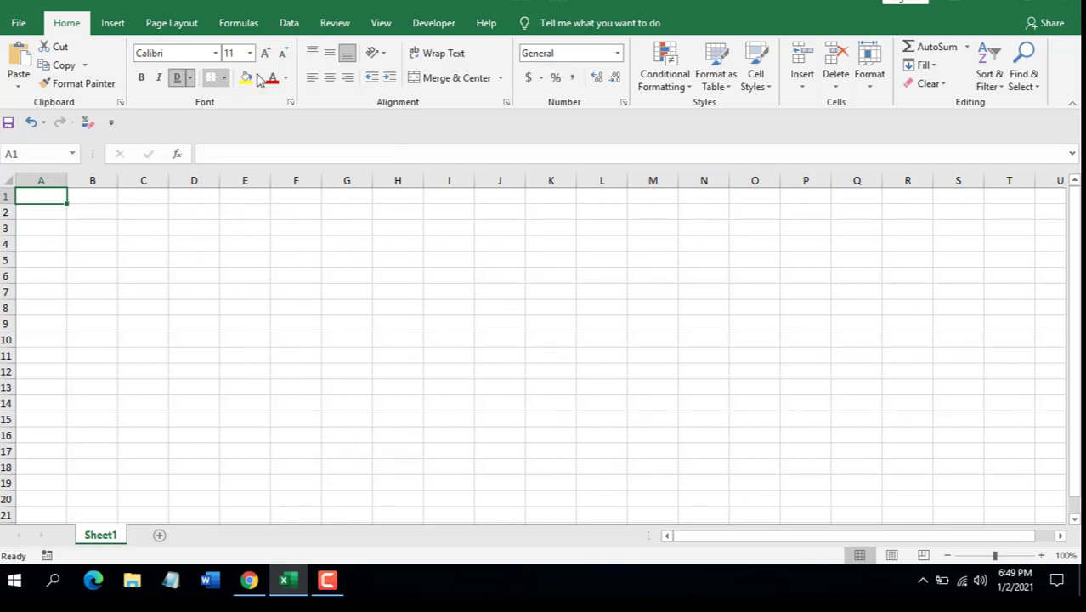
left_click(257, 77)
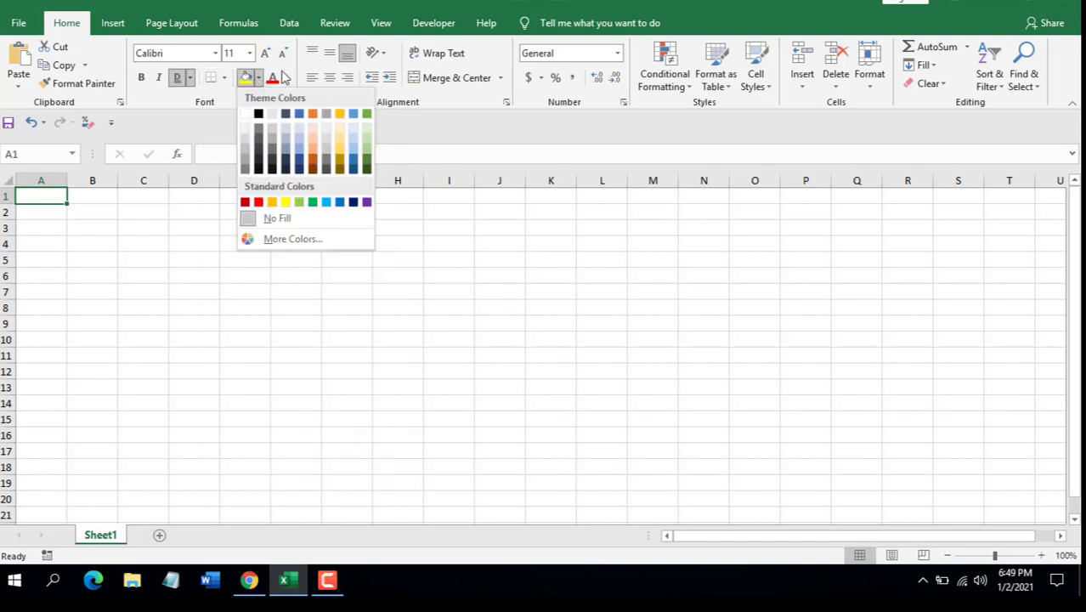
left_click(285, 77)
left_click(286, 77)
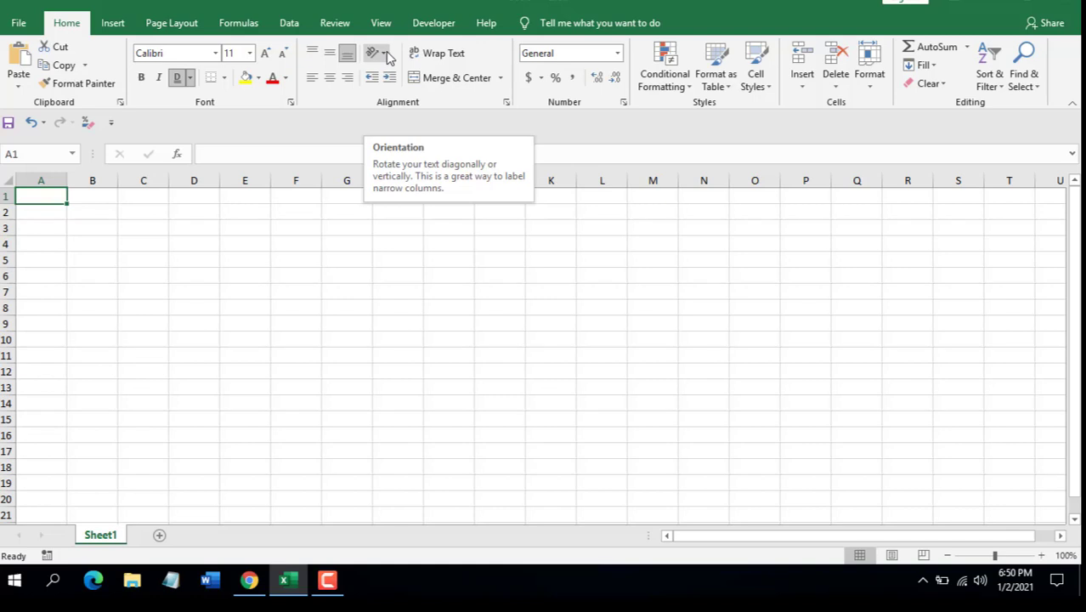
- Enter msexceltutorial.com in cell E4
left_click(228, 247)
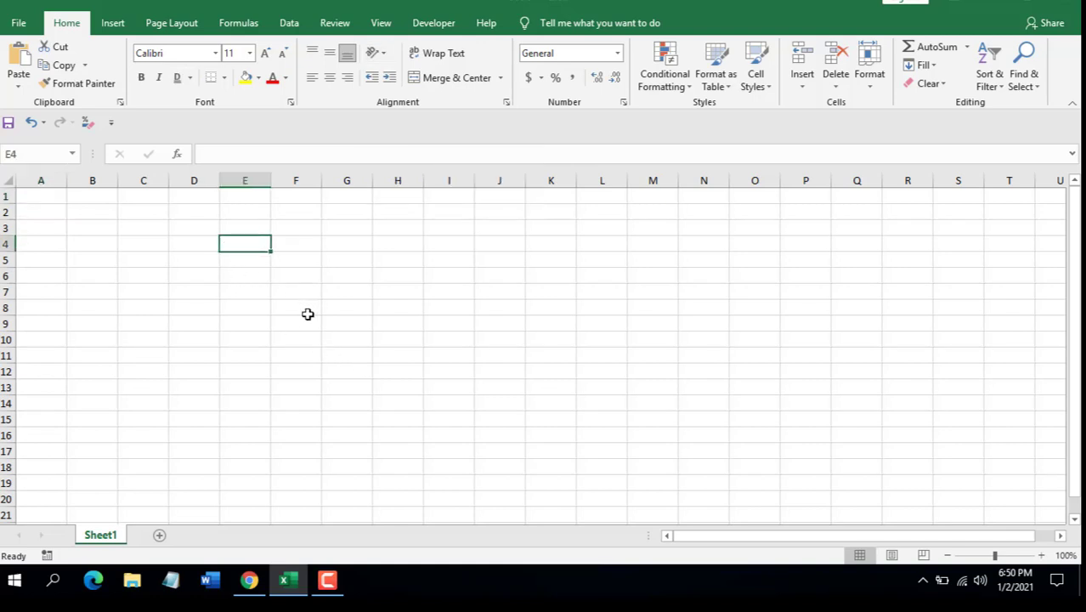
type("msex")
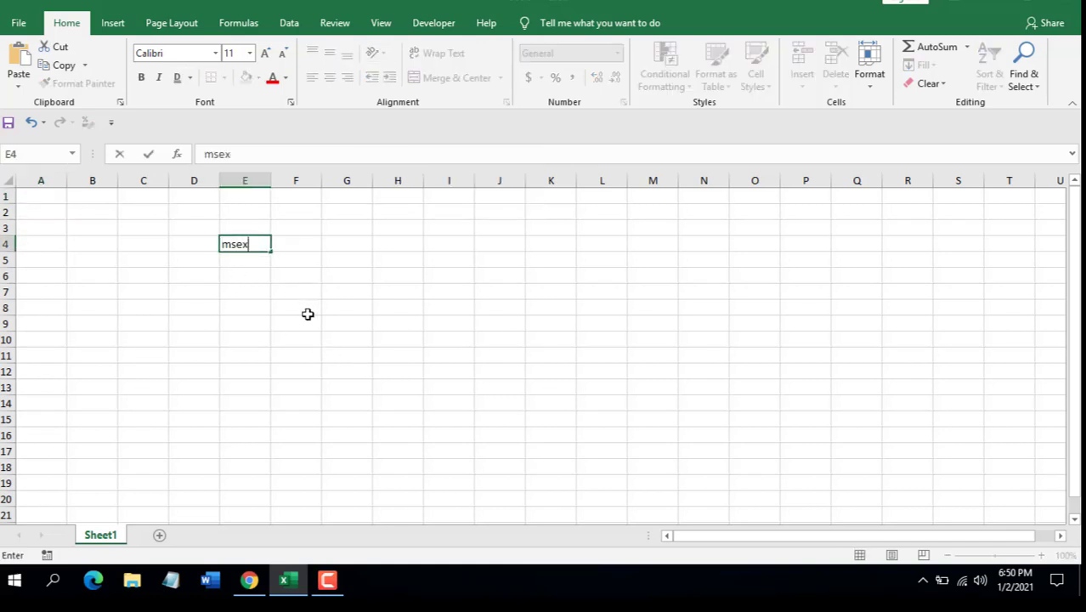
type("celtutoria")
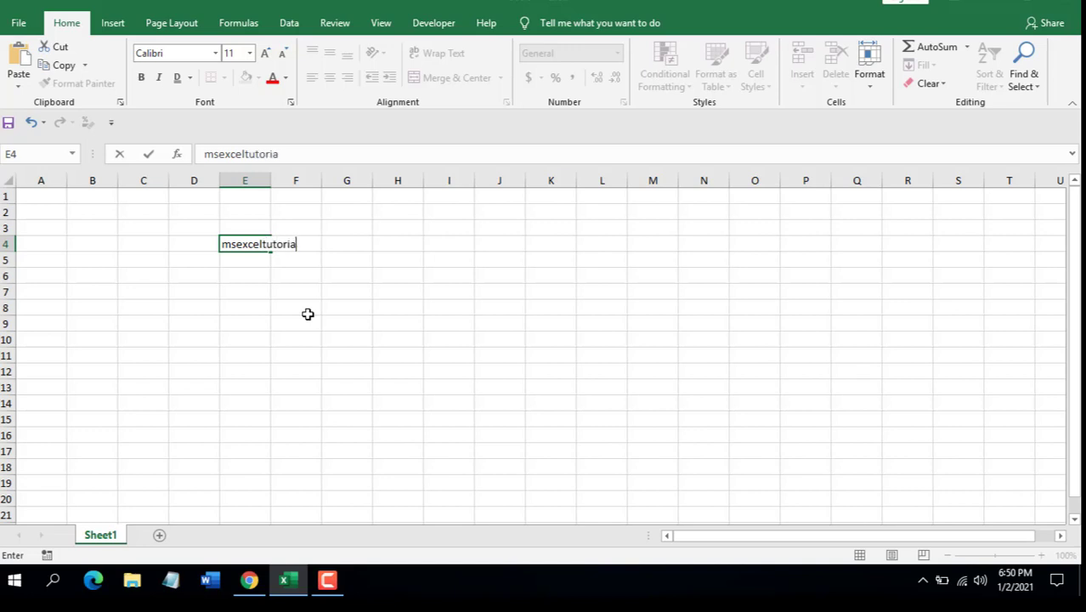
type("l.com")
key("Return")
left_click(261, 245)
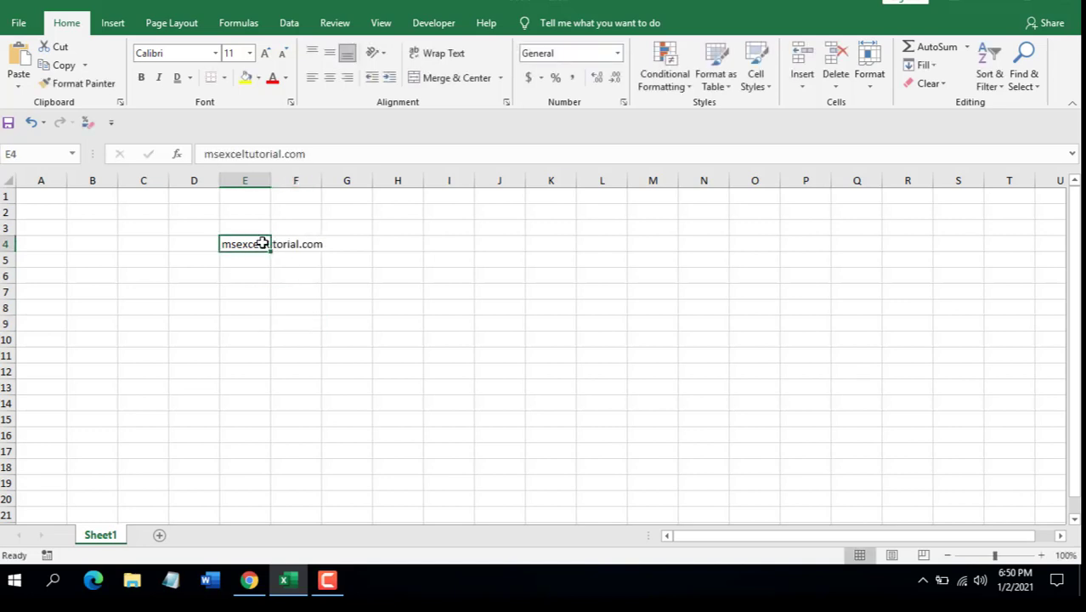
- Angle E4's text counterclockwise, then clear its formatting back to horizontal
left_click(376, 53)
left_click(416, 75)
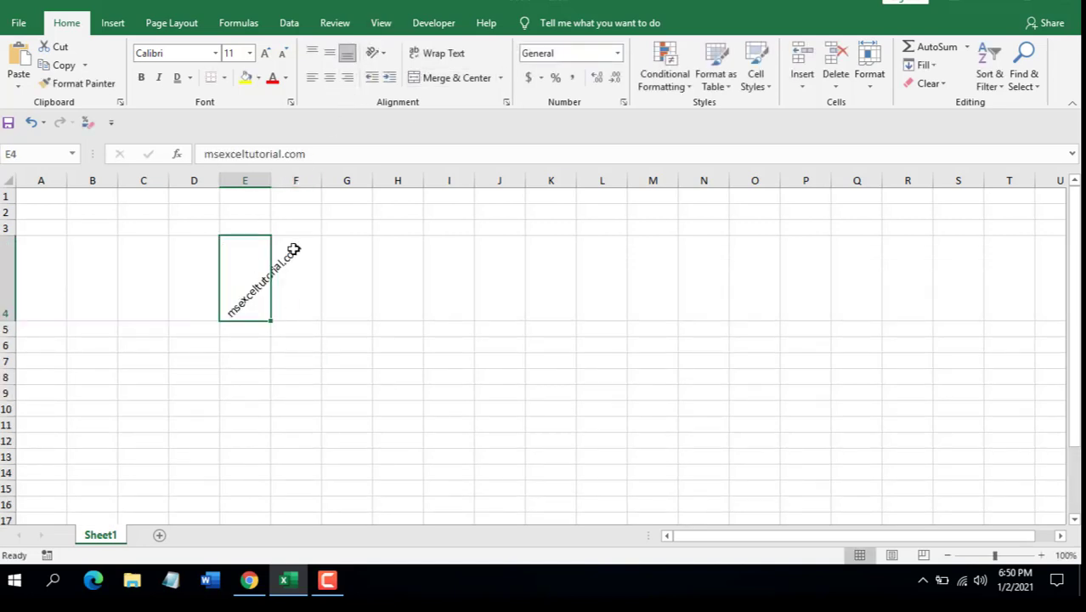
left_click(376, 52)
left_click(247, 271)
left_click(88, 124)
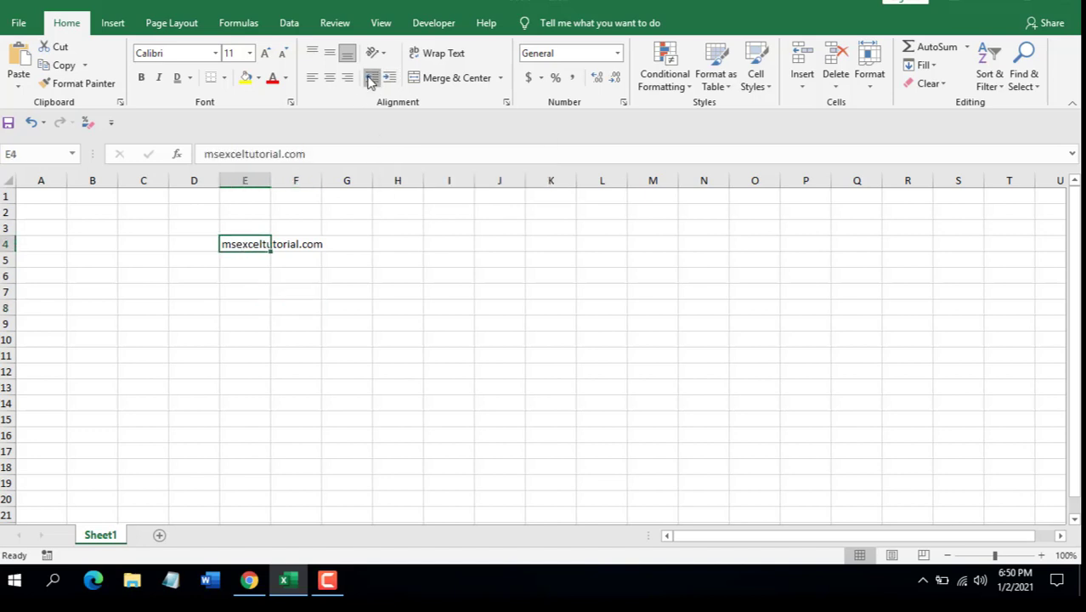
- Indent E4's text three levels, remove all three, then move the selection to H7
left_click(389, 79)
left_click(389, 79)
left_click(389, 79)
left_click(389, 79)
left_click(389, 79)
left_click(389, 79)
left_click(389, 79)
left_click(389, 79)
left_click(373, 78)
left_click(372, 78)
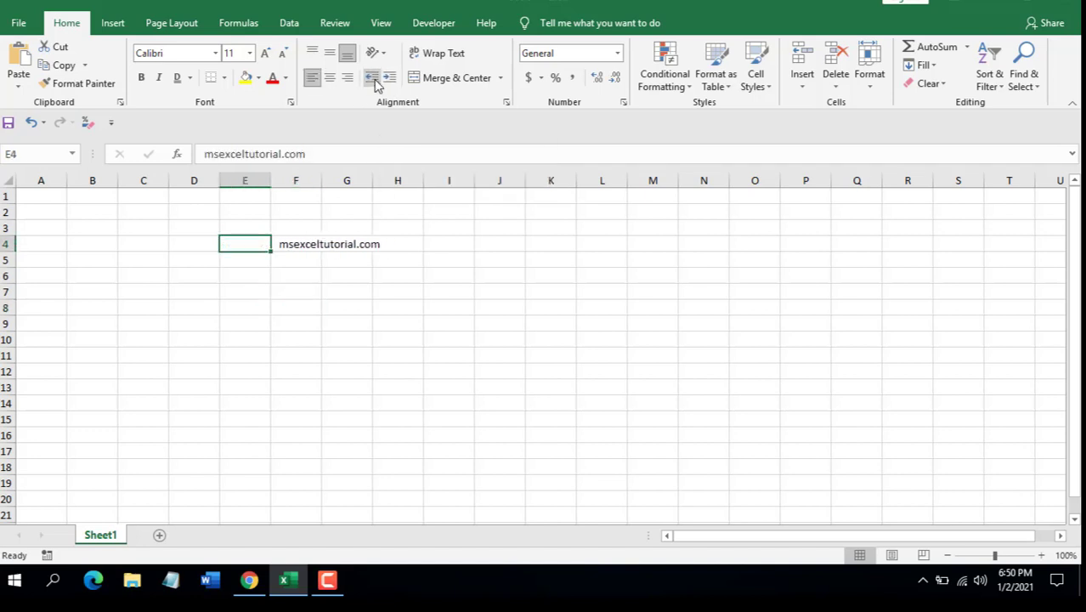
left_click(373, 78)
left_click(373, 78)
left_click(373, 78)
left_click(373, 78)
left_click(373, 78)
key("Down")
key("Down")
key("Down")
key("Right")
key("Right")
key("Right")
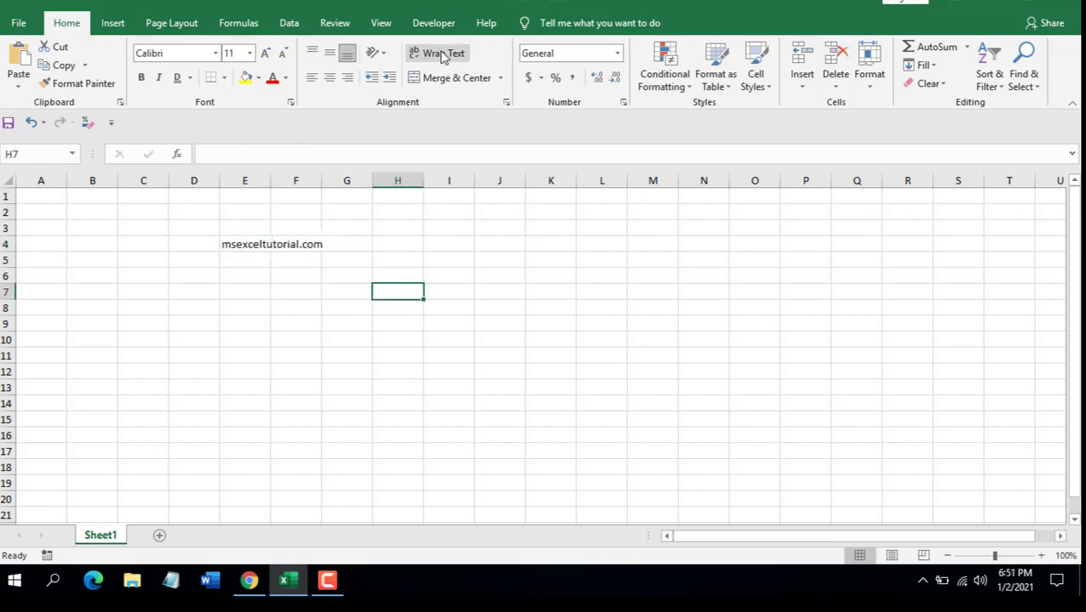
- Toggle Wrap Text on and off for E4, centre it, then left-align it again
left_click(249, 247)
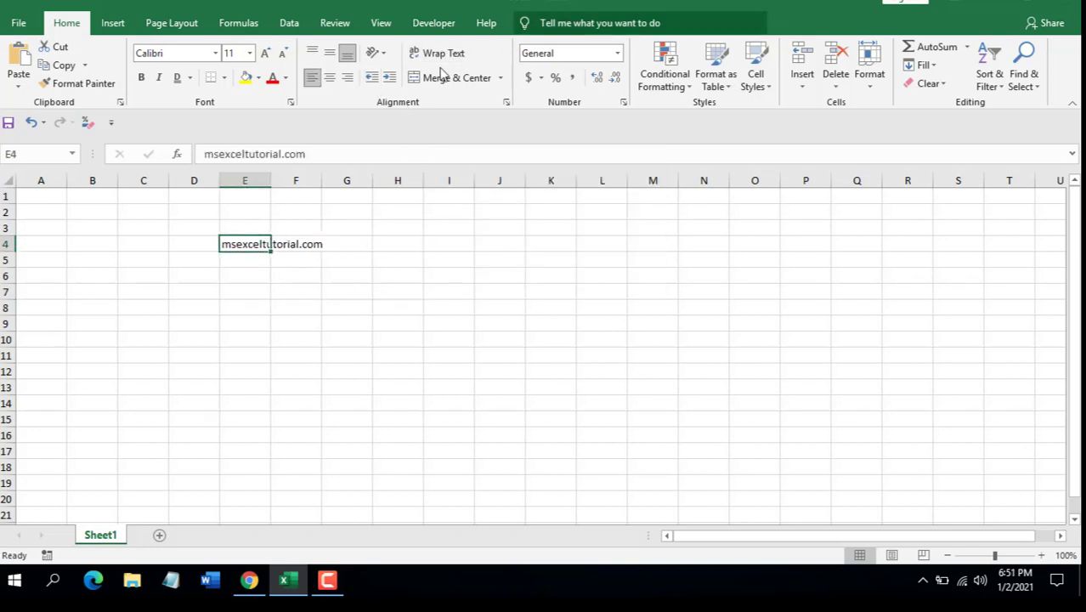
left_click(437, 55)
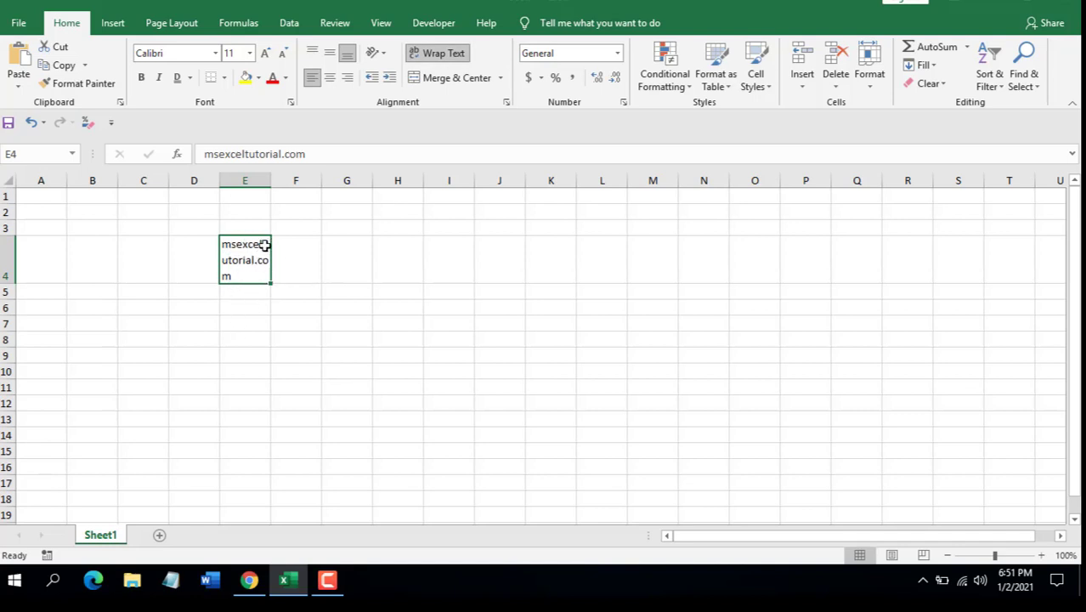
left_click(437, 52)
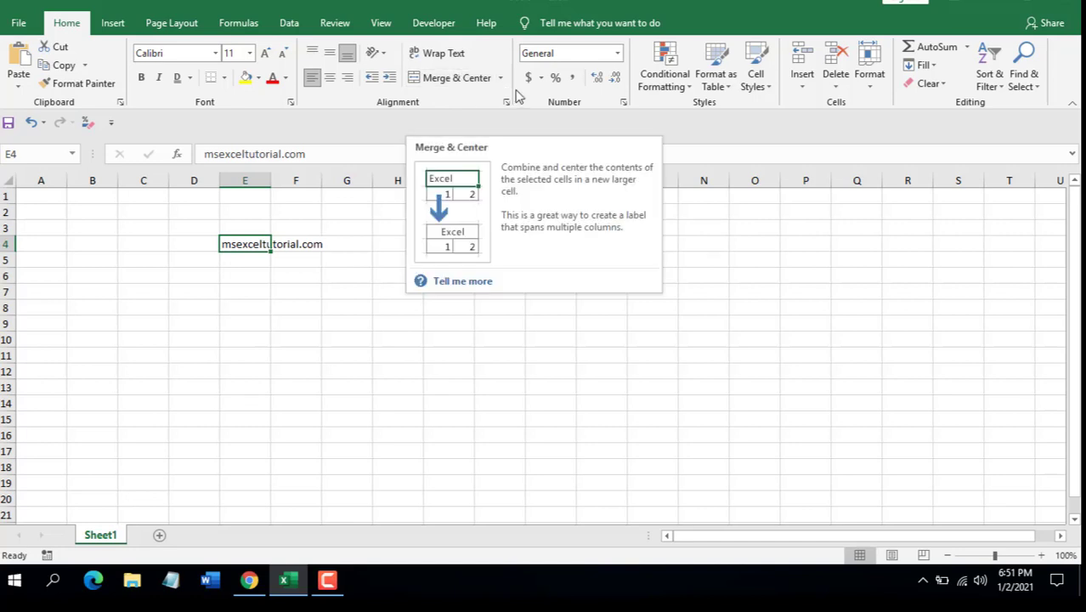
left_click(457, 83)
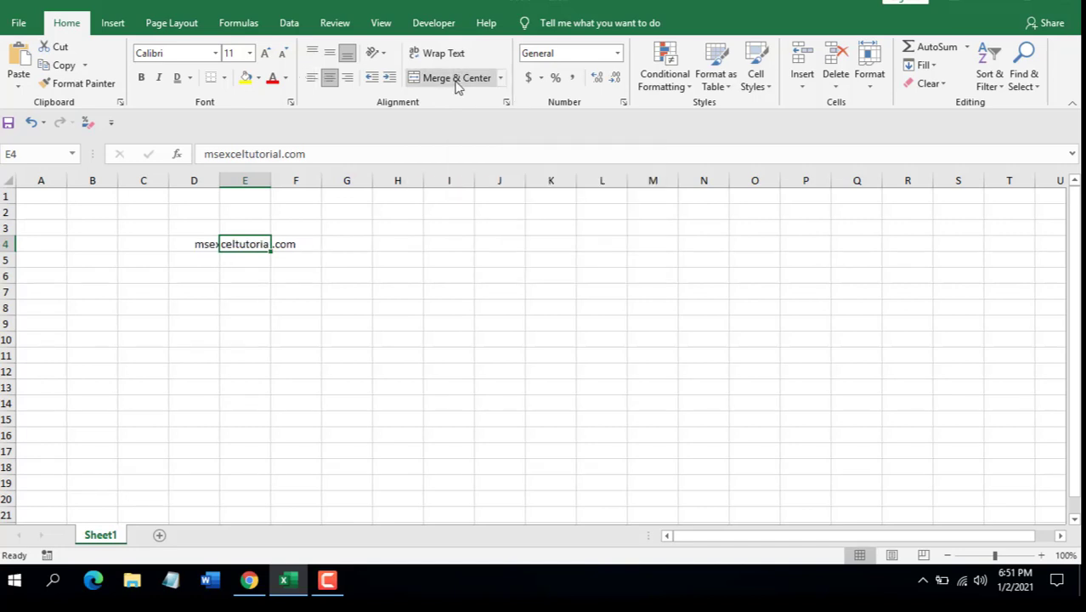
left_click(330, 77)
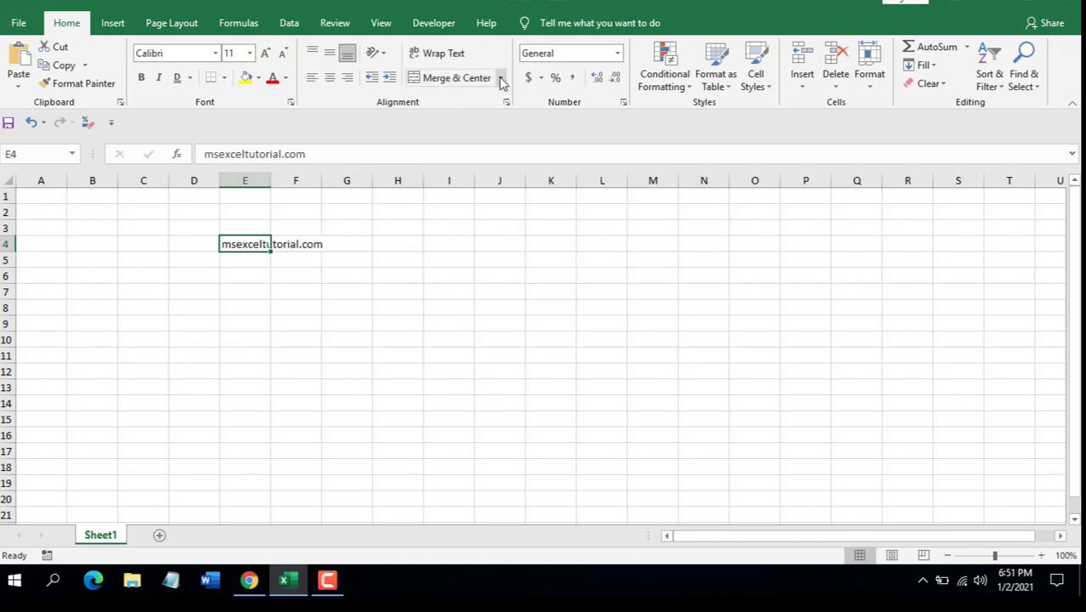
left_click(500, 78)
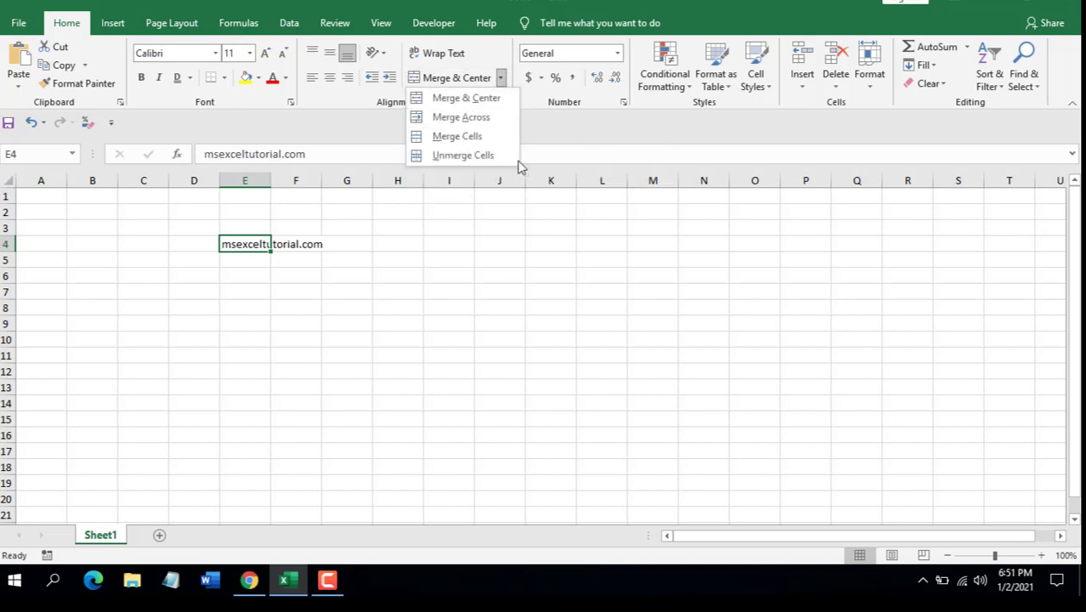
left_click(540, 124)
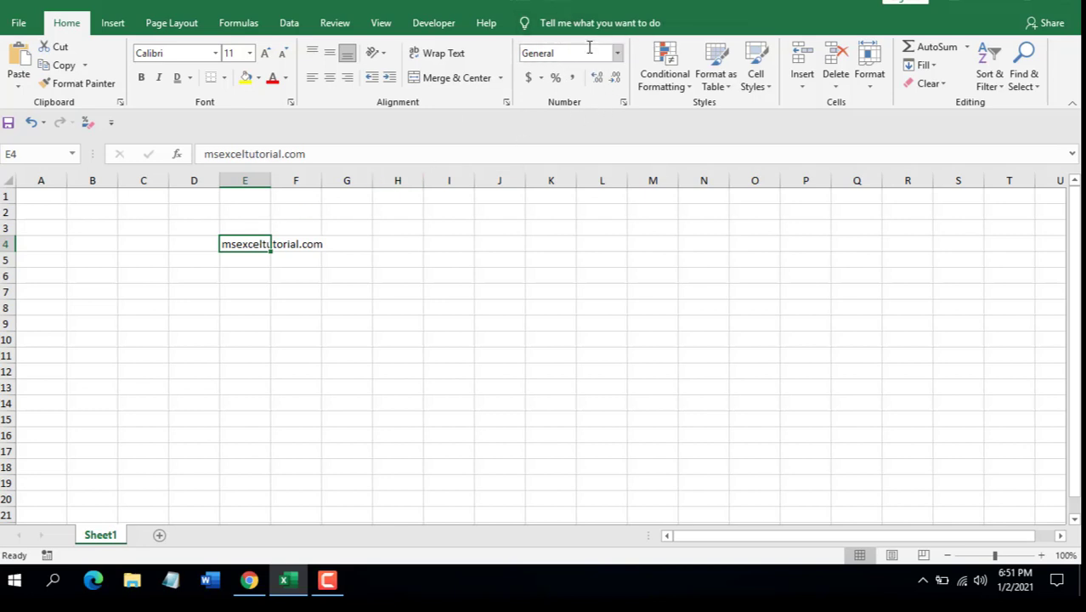
- Check the number format list, then enter 1000 in cell E2
left_click(617, 53)
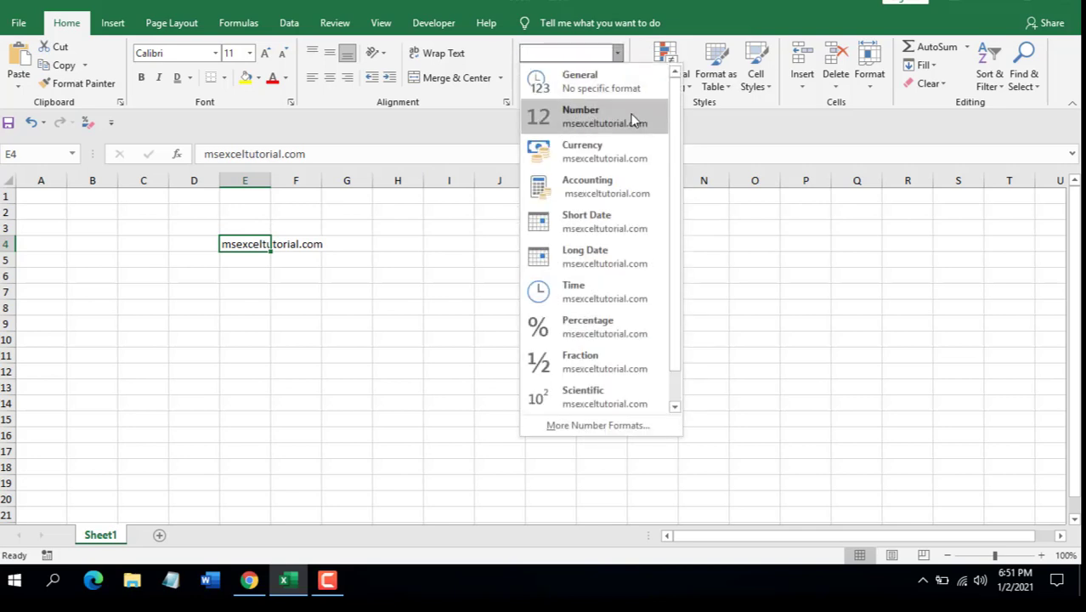
left_click(695, 138)
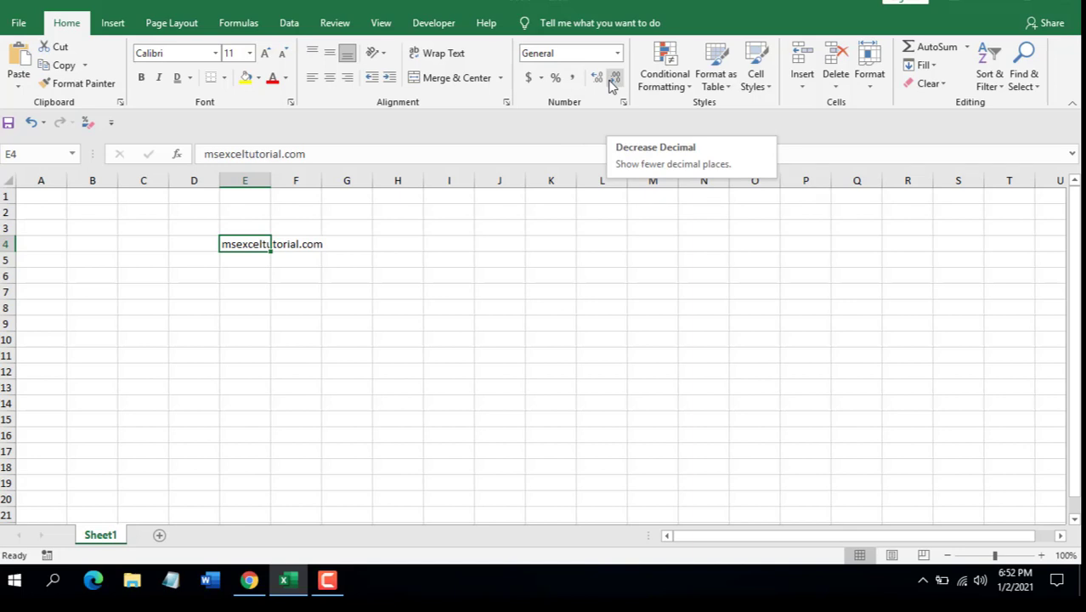
left_click(263, 212)
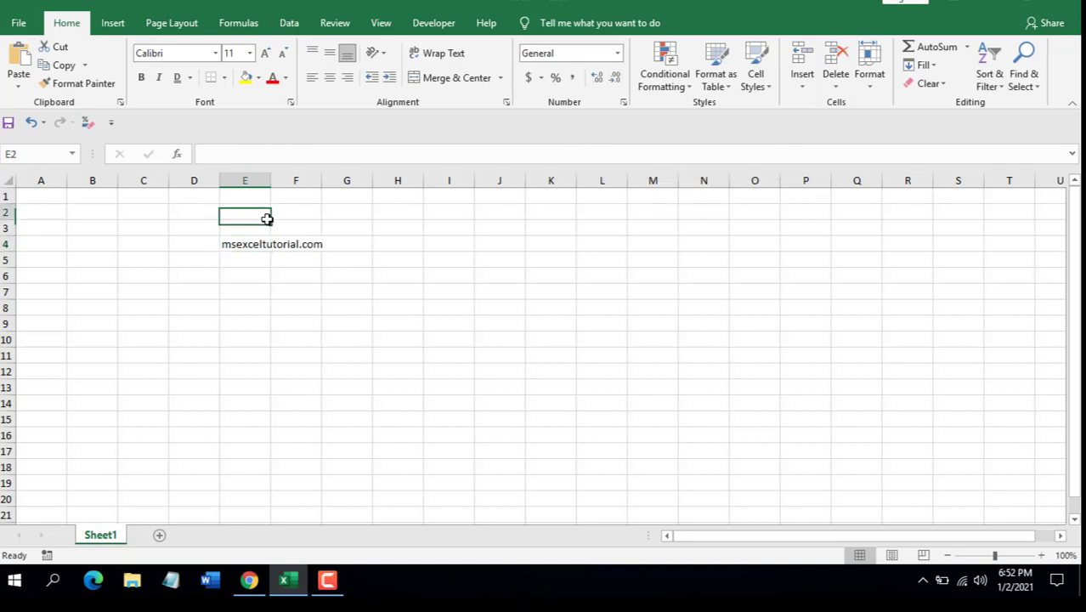
type("1000")
key("Return")
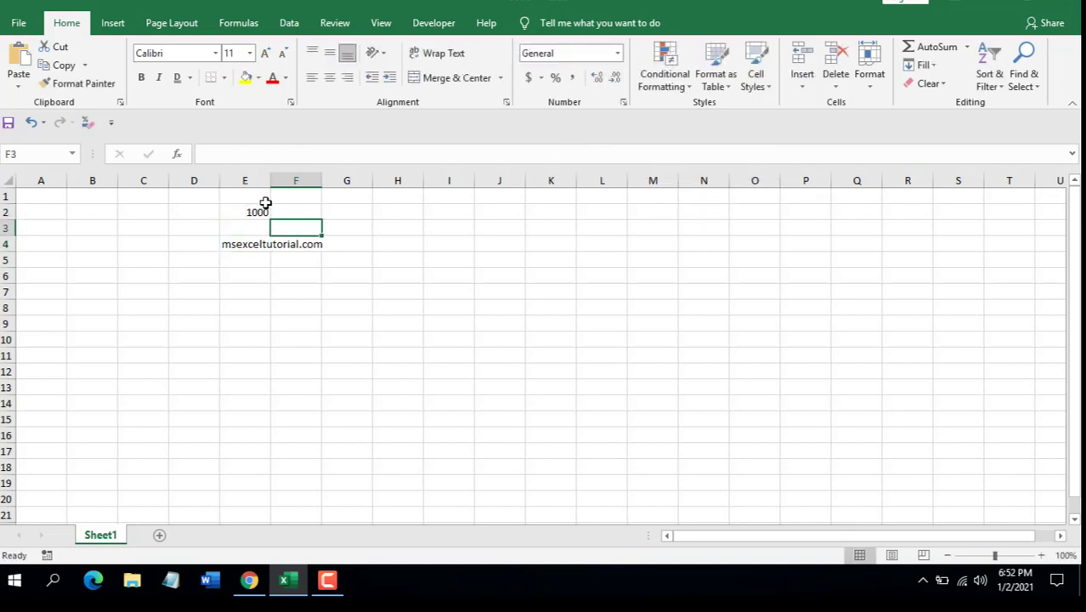
- Add a decimal place to E2, then remove decimals so 1000 shows none
left_click(259, 211)
left_click(597, 78)
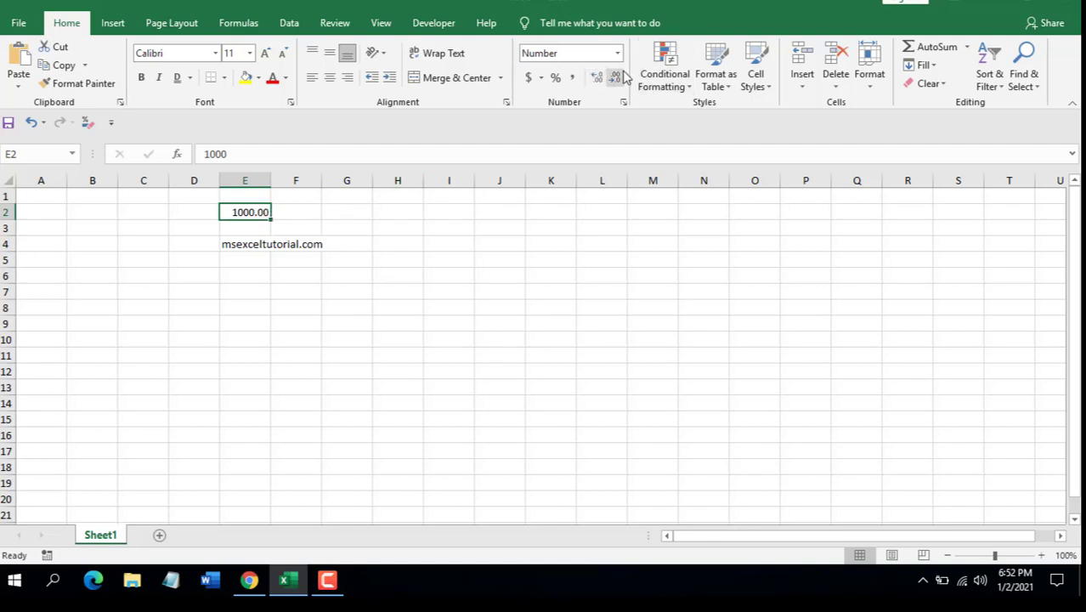
left_click(616, 81)
left_click(616, 81)
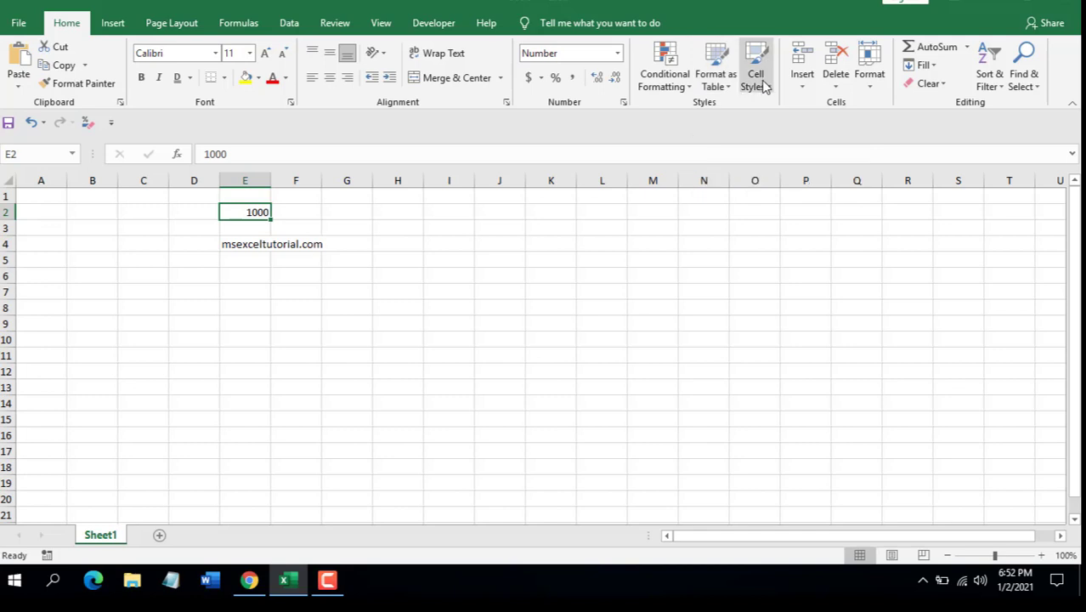
left_click(686, 87)
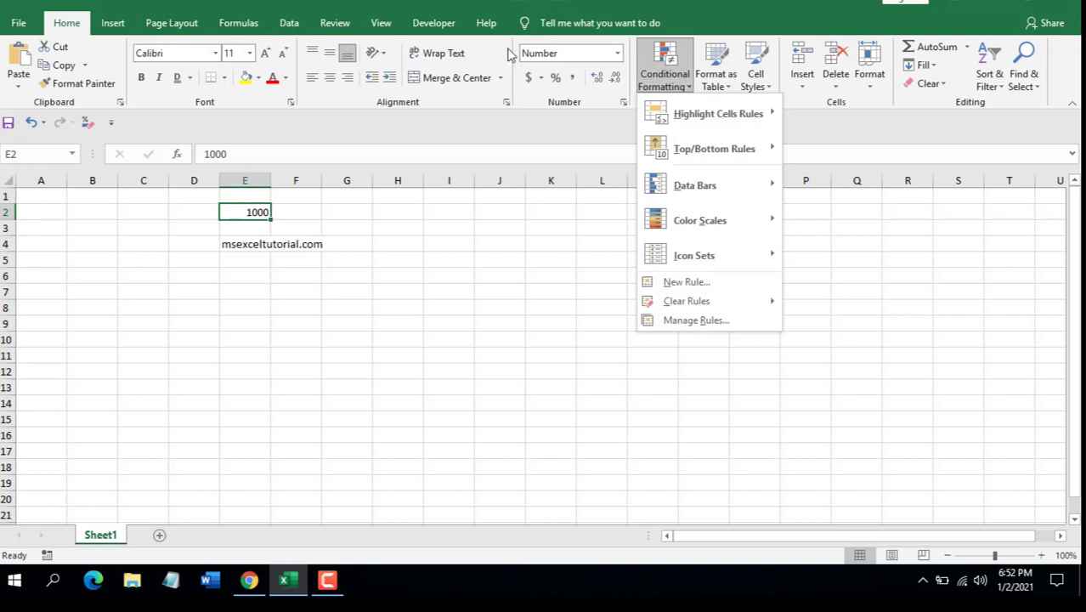
left_click(735, 113)
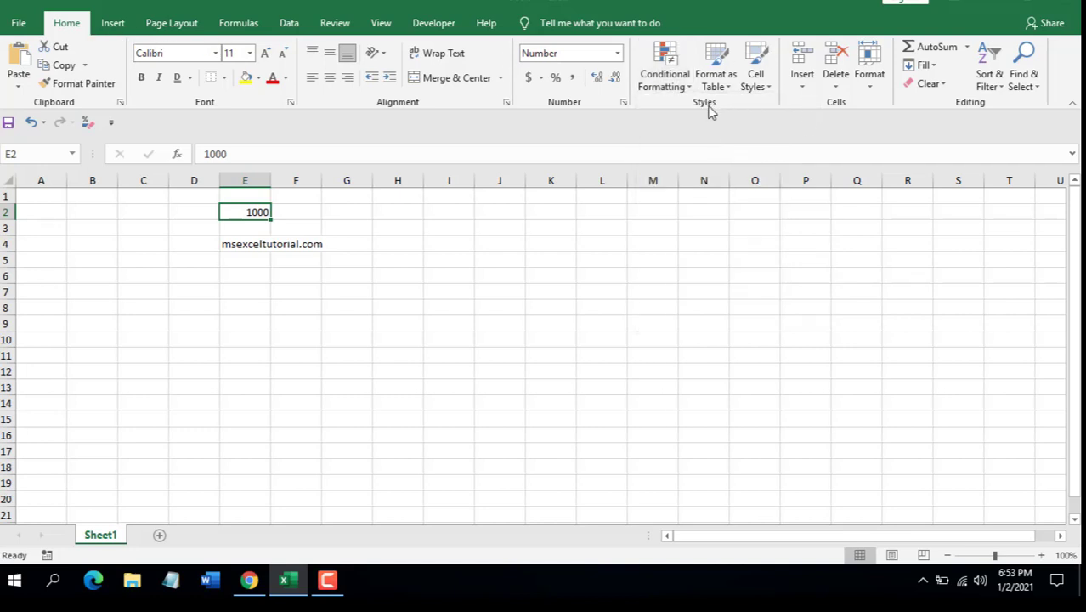
left_click(724, 83)
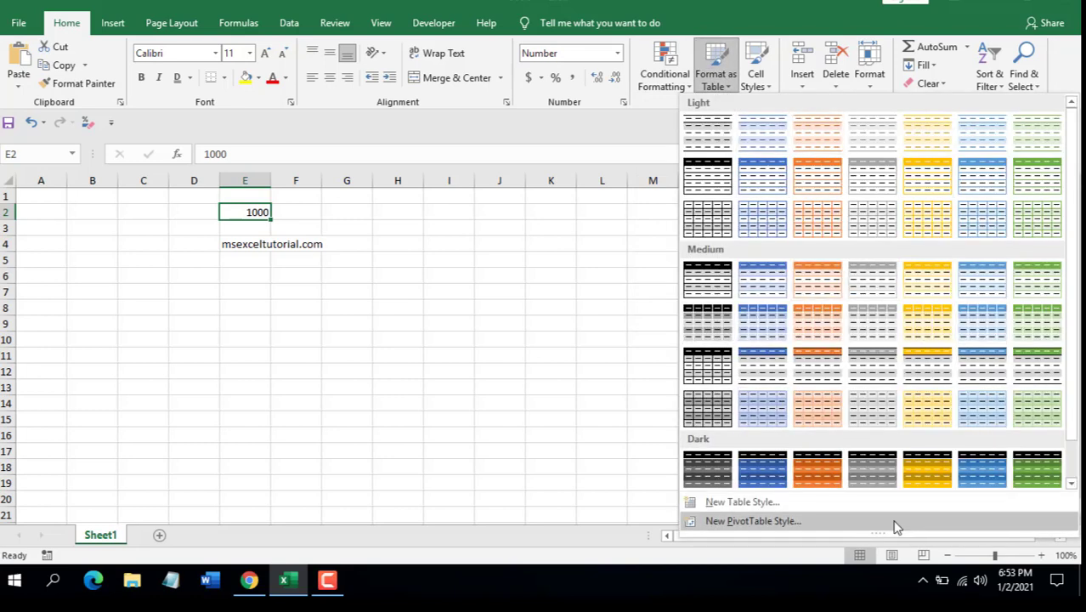
left_click(764, 81)
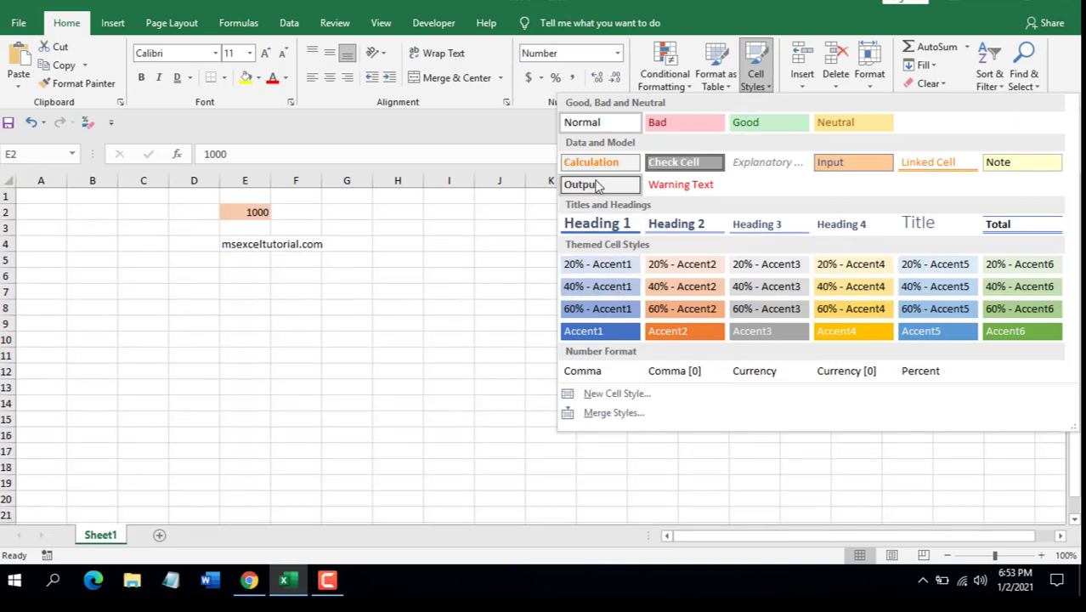
left_click(757, 85)
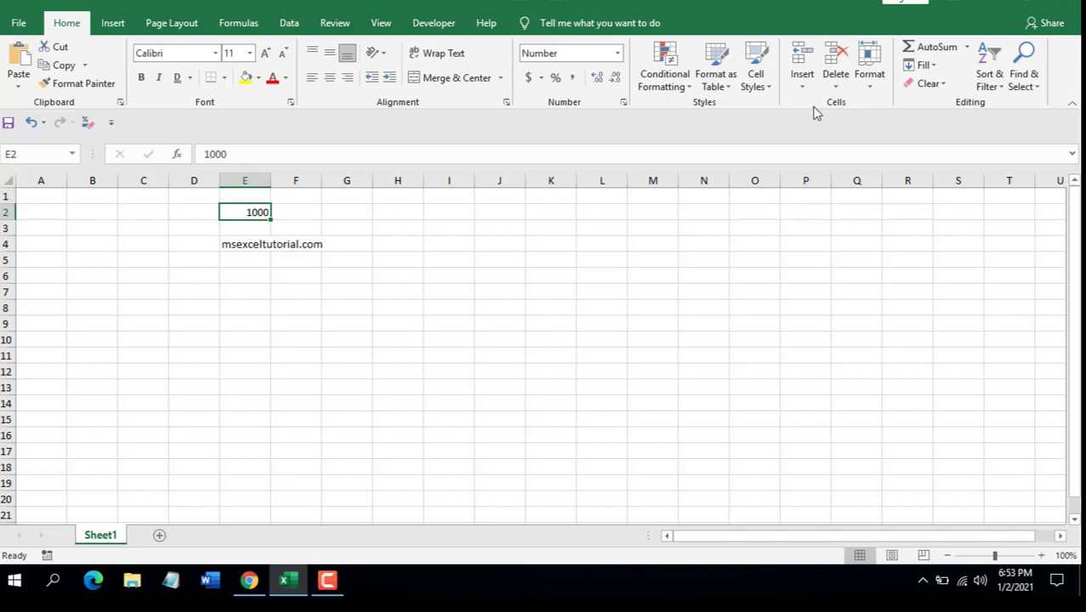
- Check the Insert and Delete menus, make the Sheet1 tab red, and add Sheet2
left_click(804, 87)
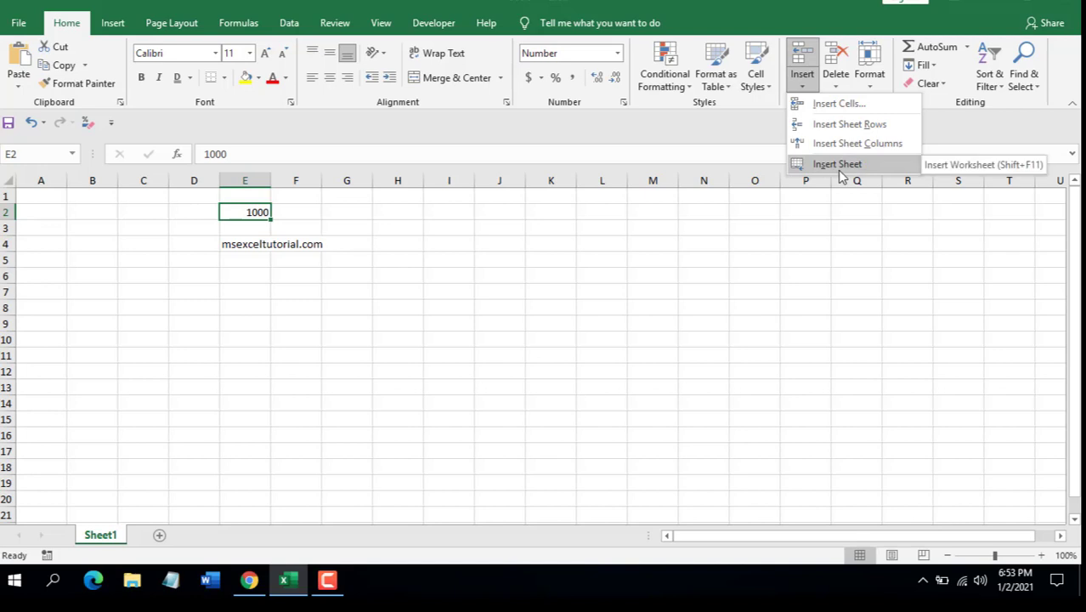
left_click(836, 81)
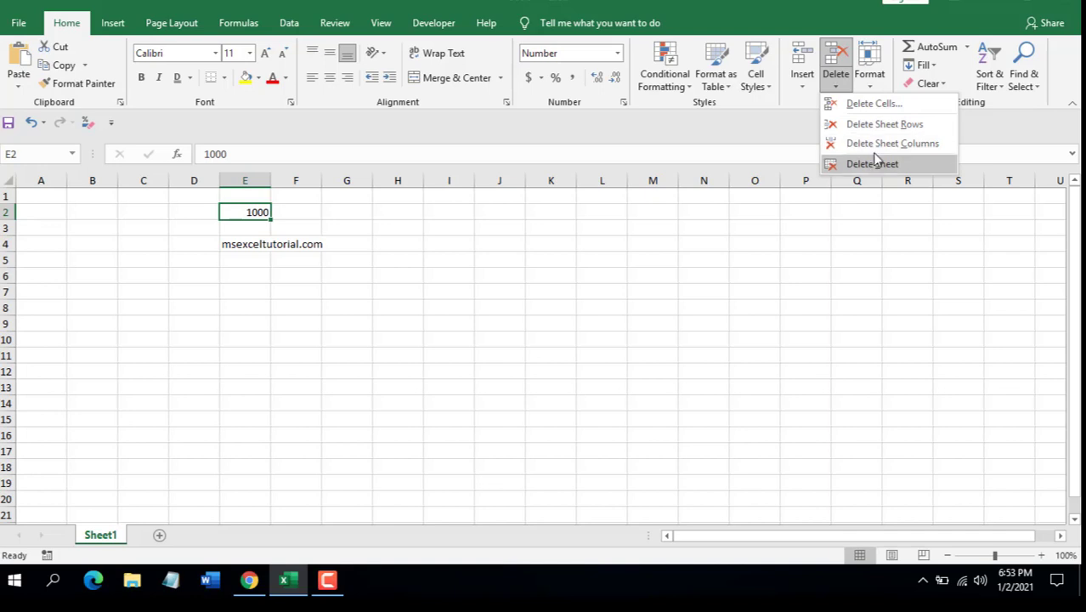
left_click(868, 78)
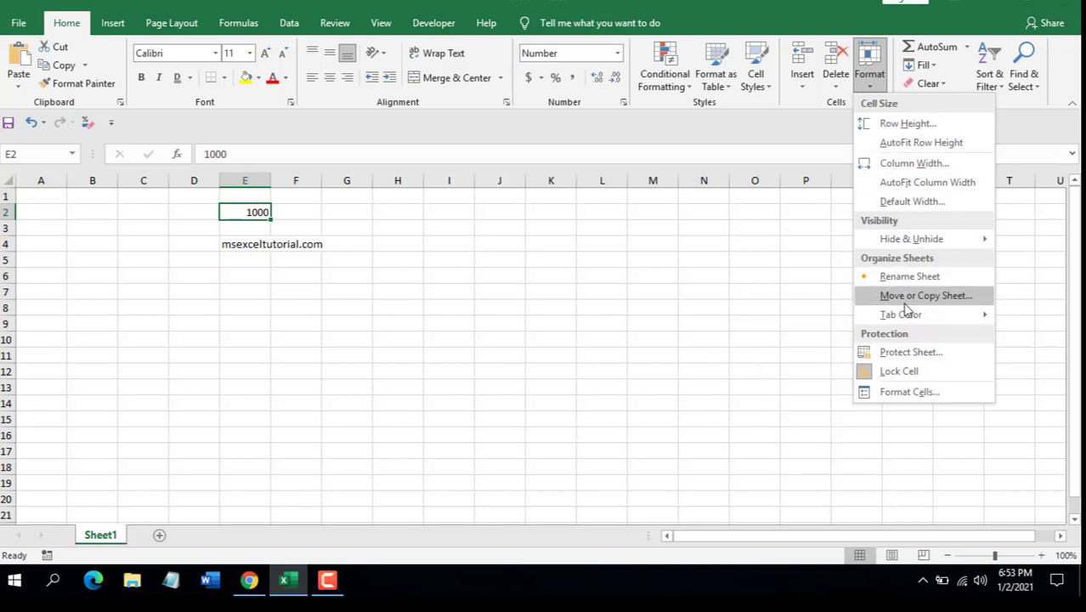
mouse_move(904, 312)
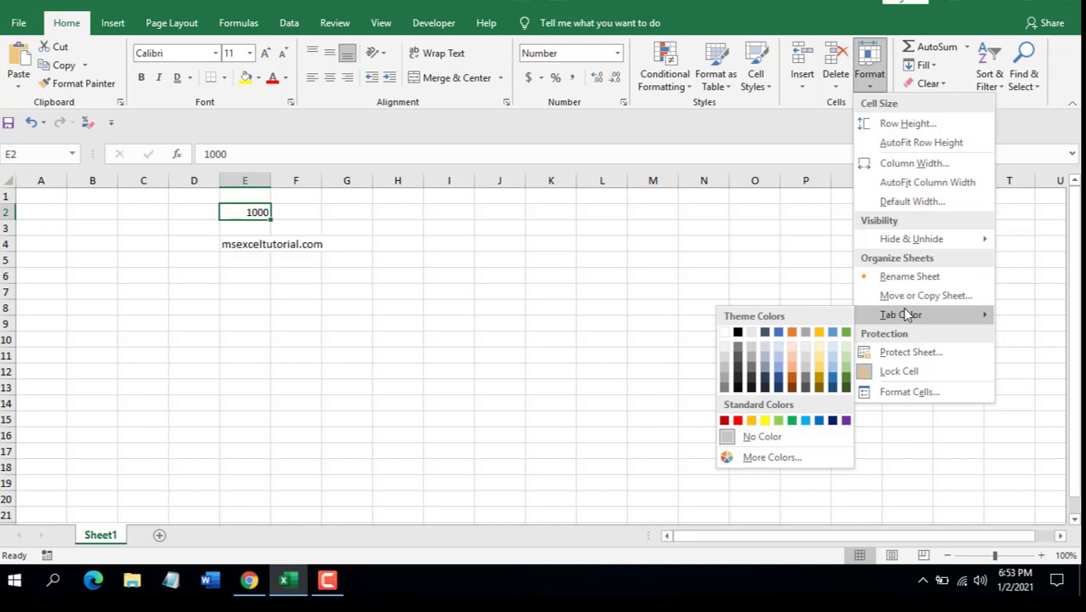
left_click(735, 421)
left_click(158, 535)
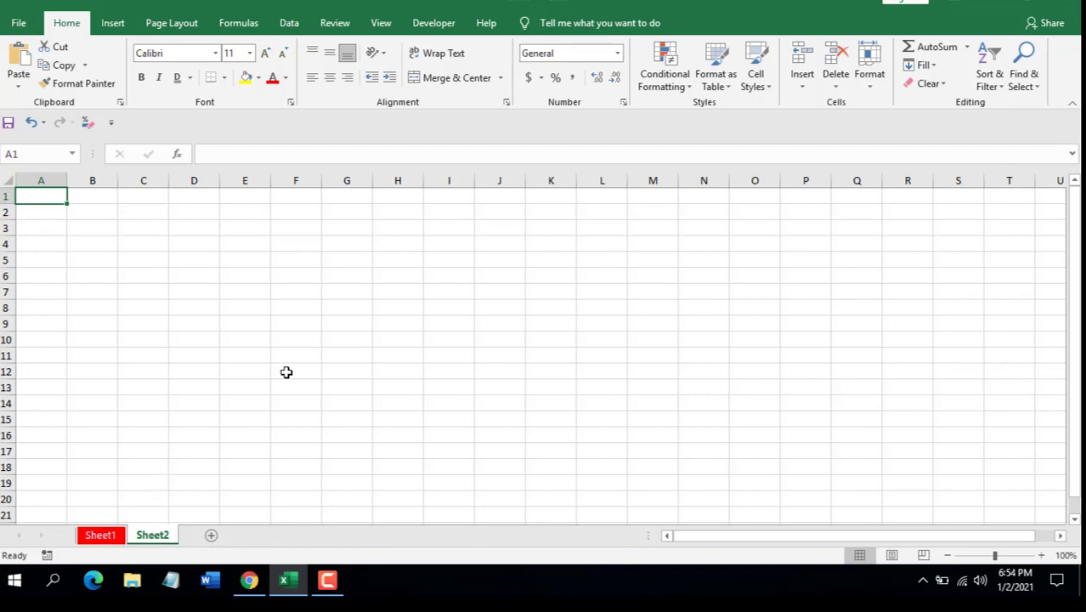
left_click(877, 92)
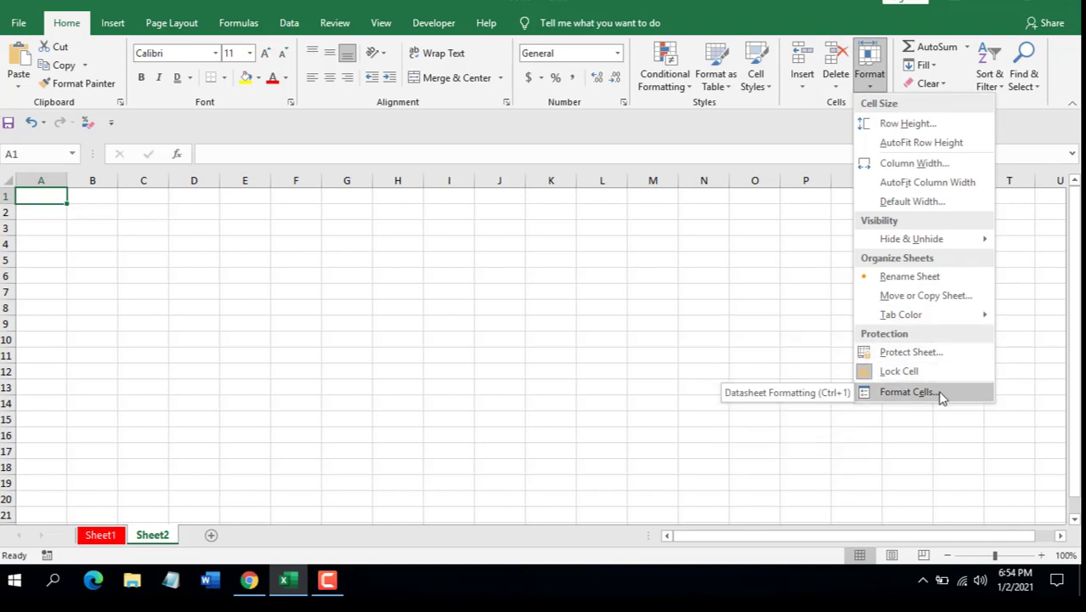
left_click(957, 111)
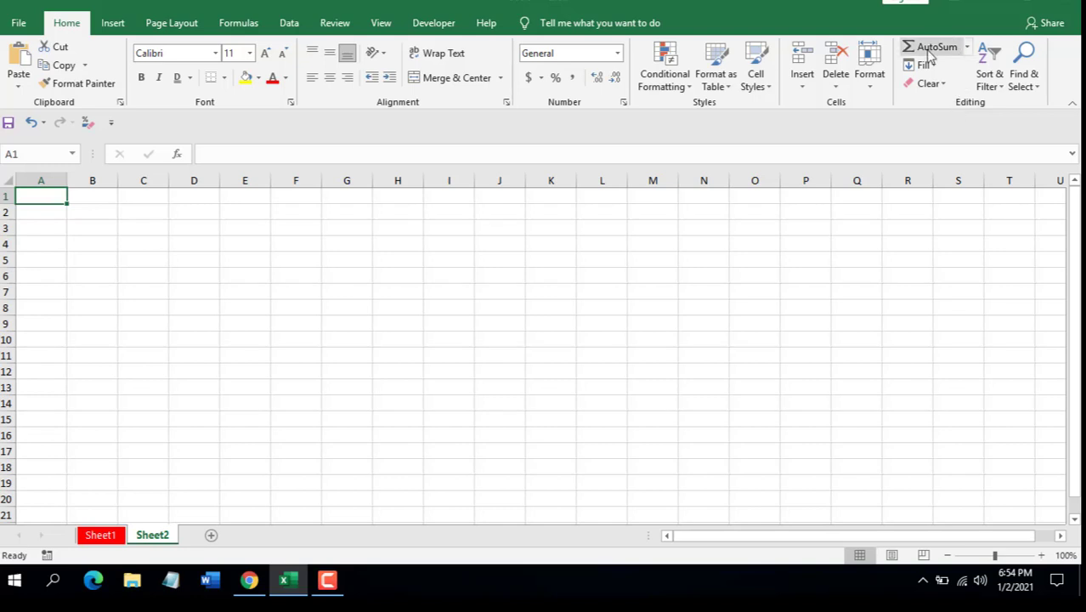
left_click(966, 48)
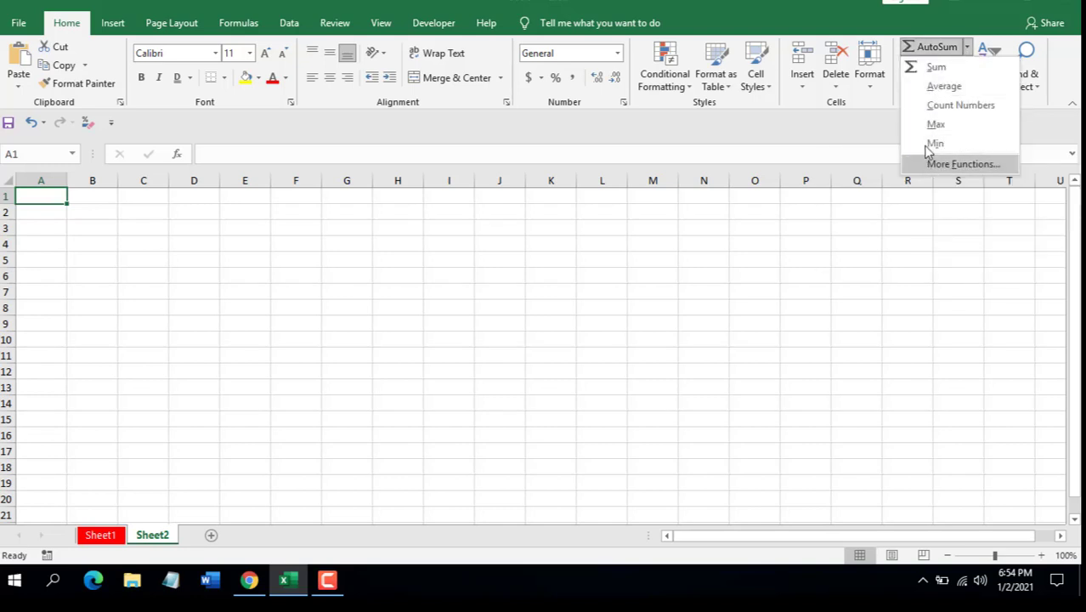
left_click(932, 66)
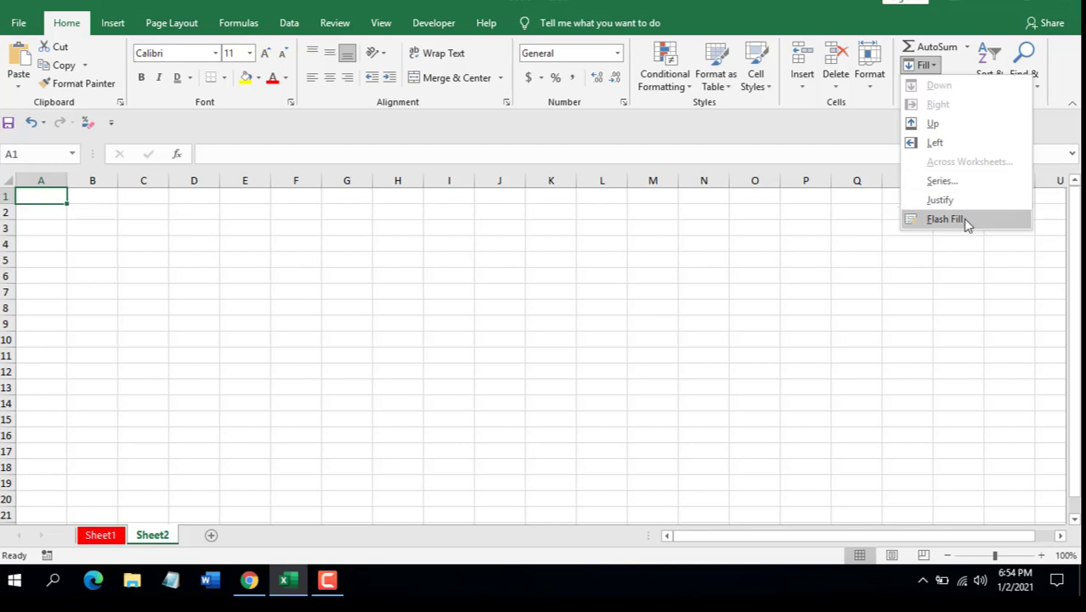
left_click(931, 88)
left_click(931, 85)
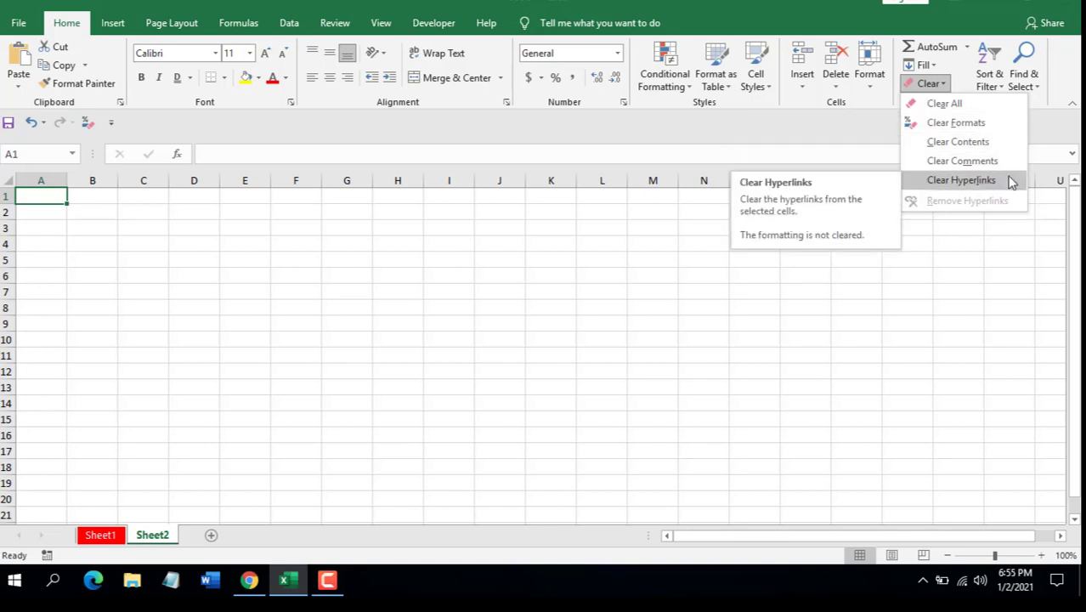
left_click(981, 123)
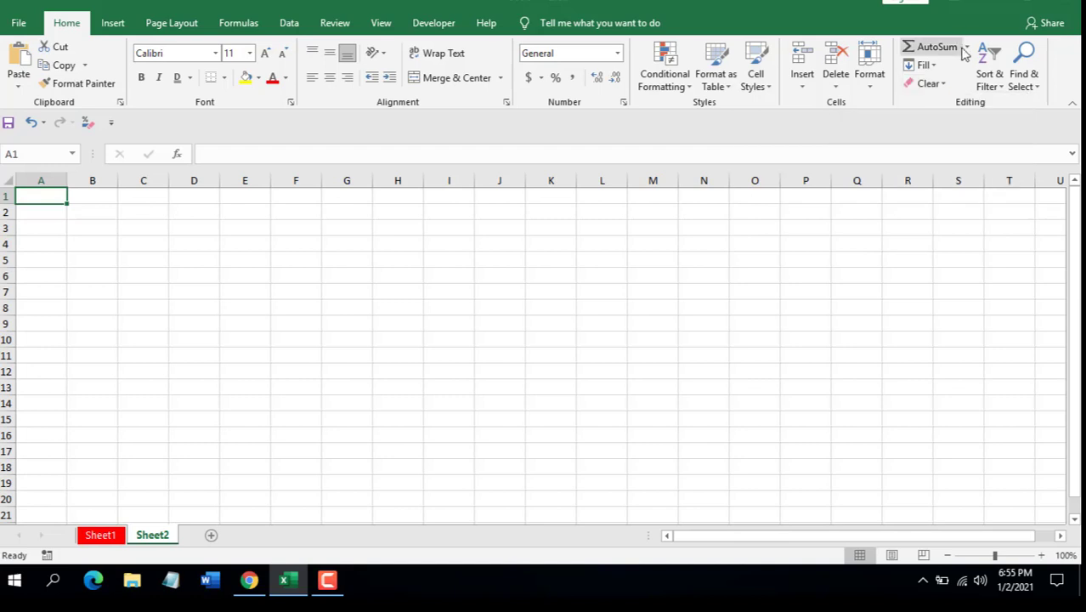
left_click(988, 78)
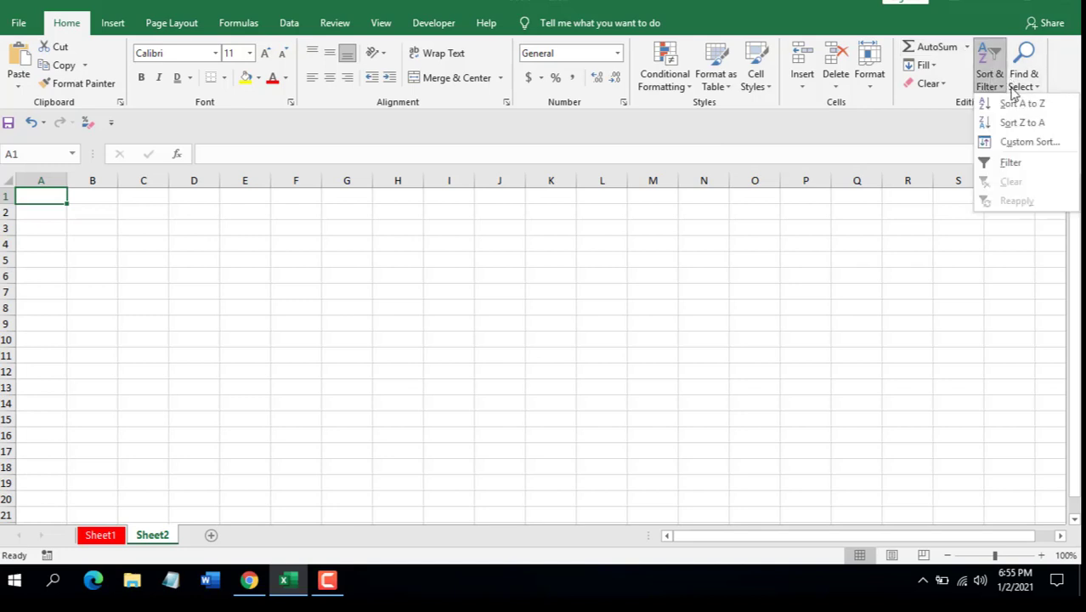
left_click(963, 117)
left_click(1024, 76)
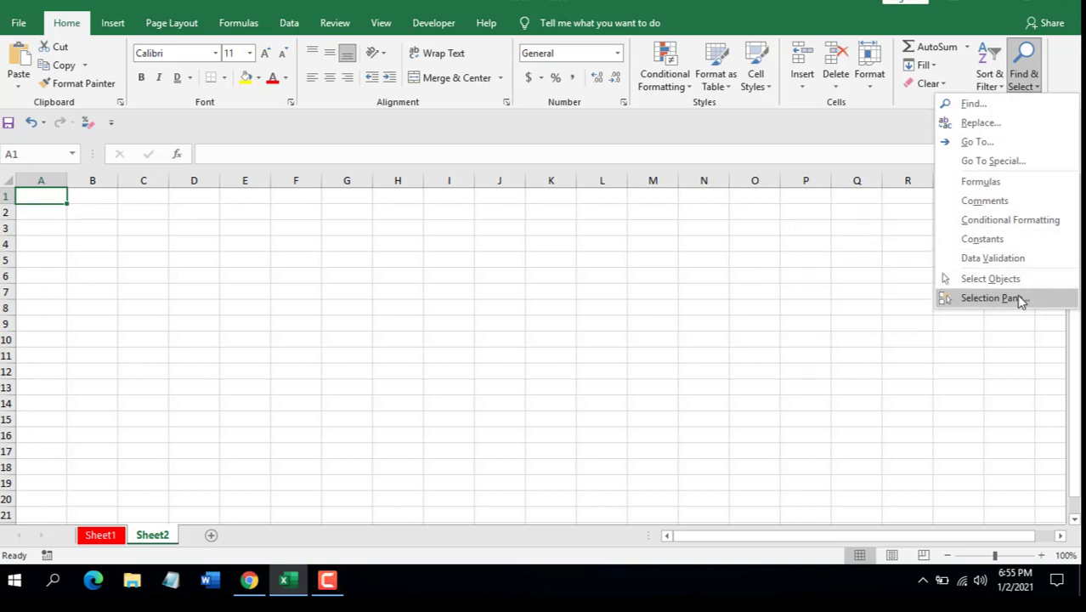
left_click(1038, 87)
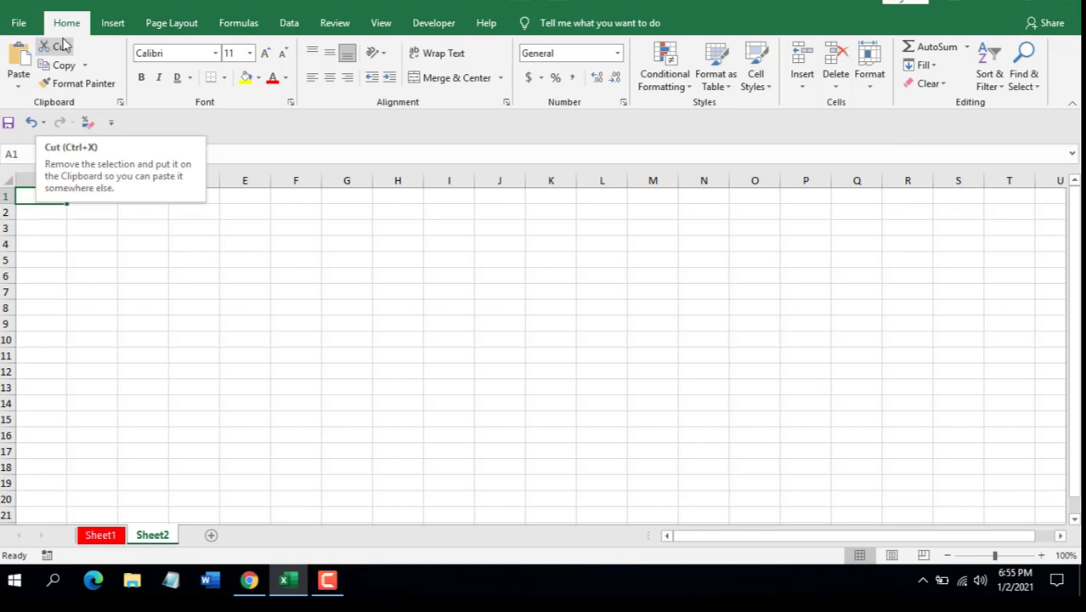
- Insert a Rounded Rectangle from Insert > Shapes across the sheet's middle, then select N9
left_click(111, 26)
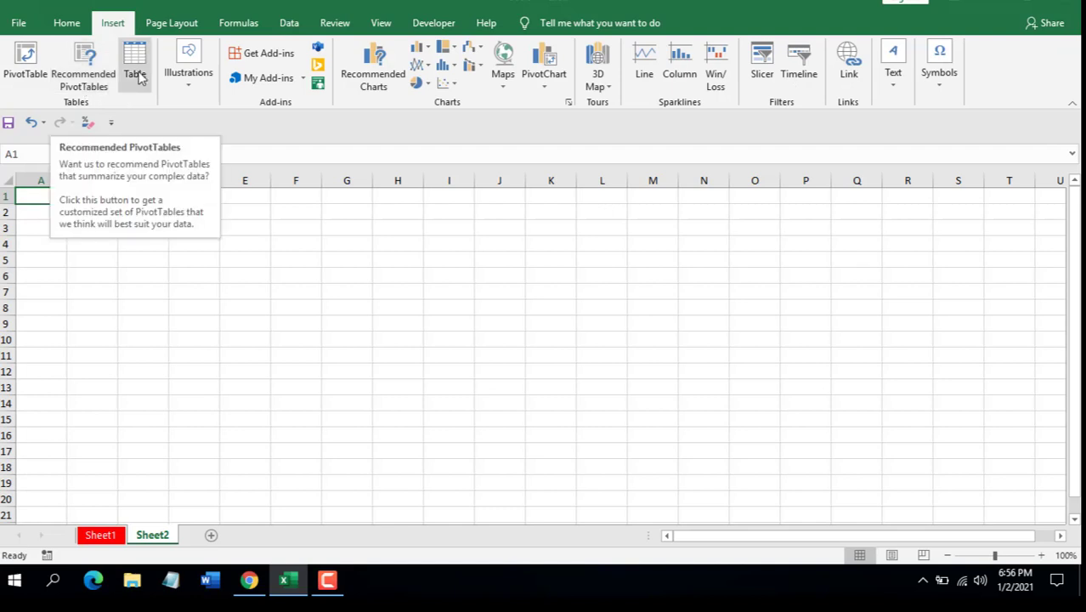
left_click(193, 90)
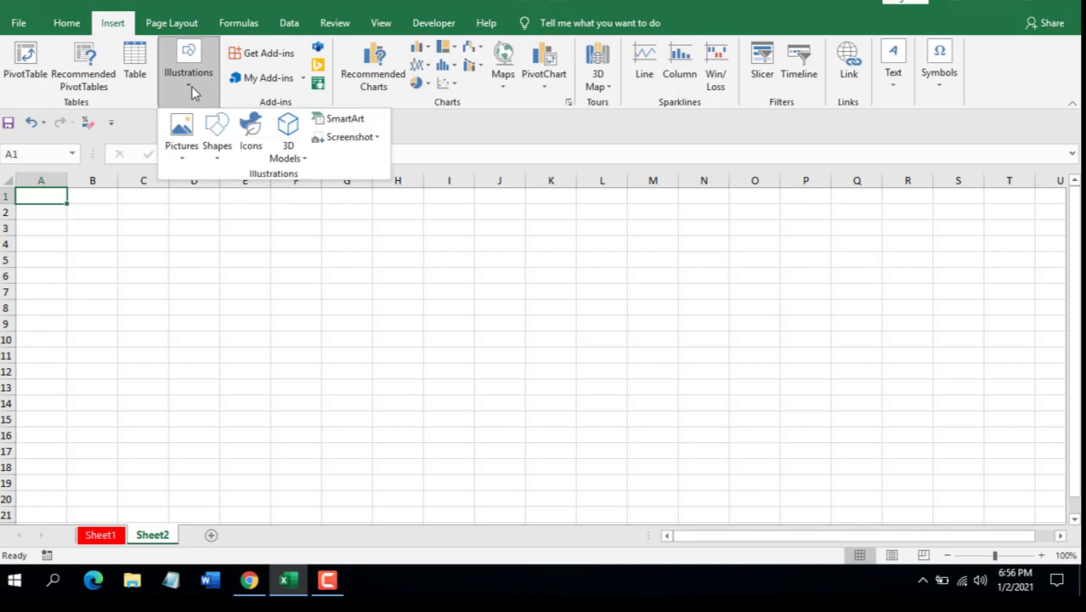
left_click(219, 136)
left_click(341, 236)
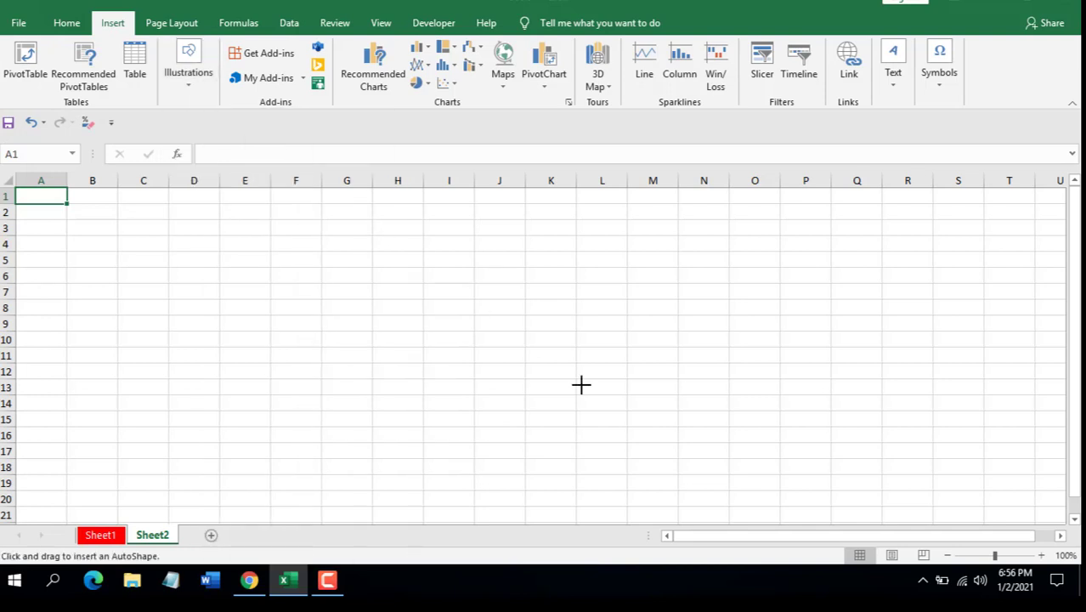
left_click_drag(581, 385, 615, 396)
left_click(703, 323)
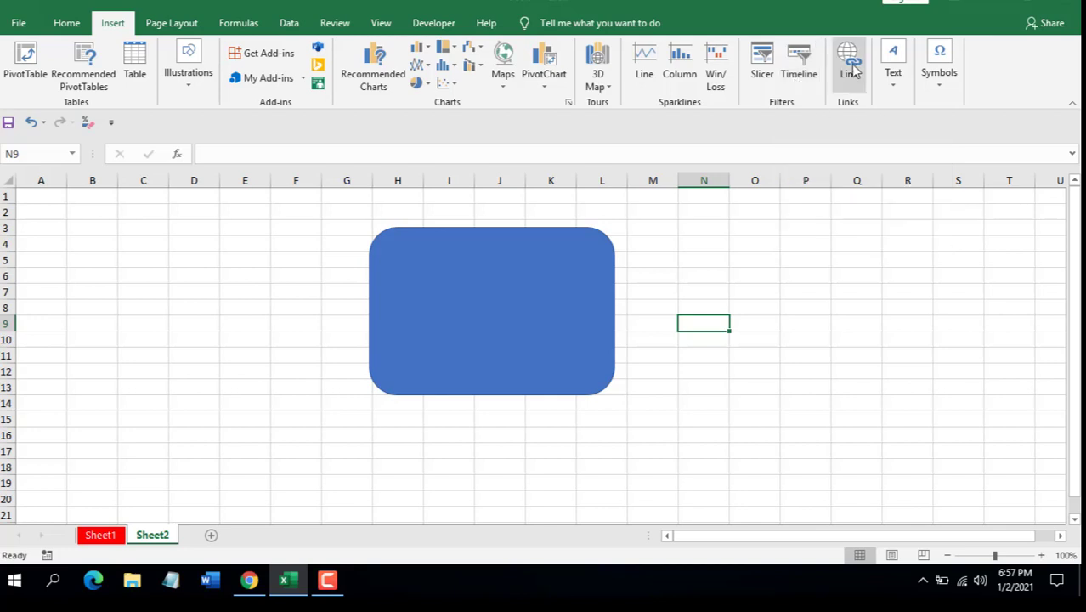
left_click(905, 83)
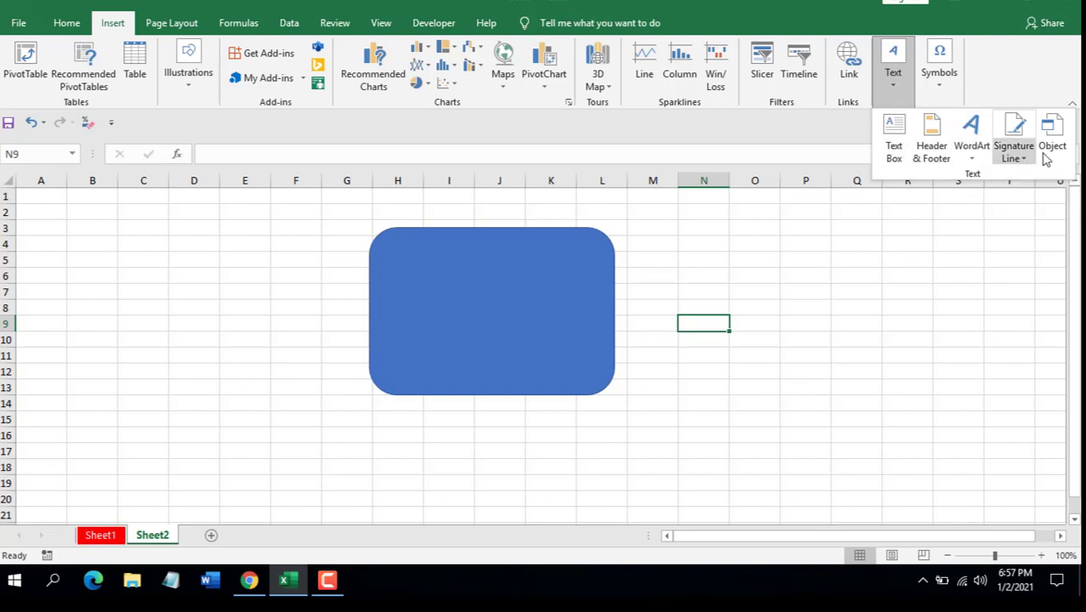
left_click(938, 85)
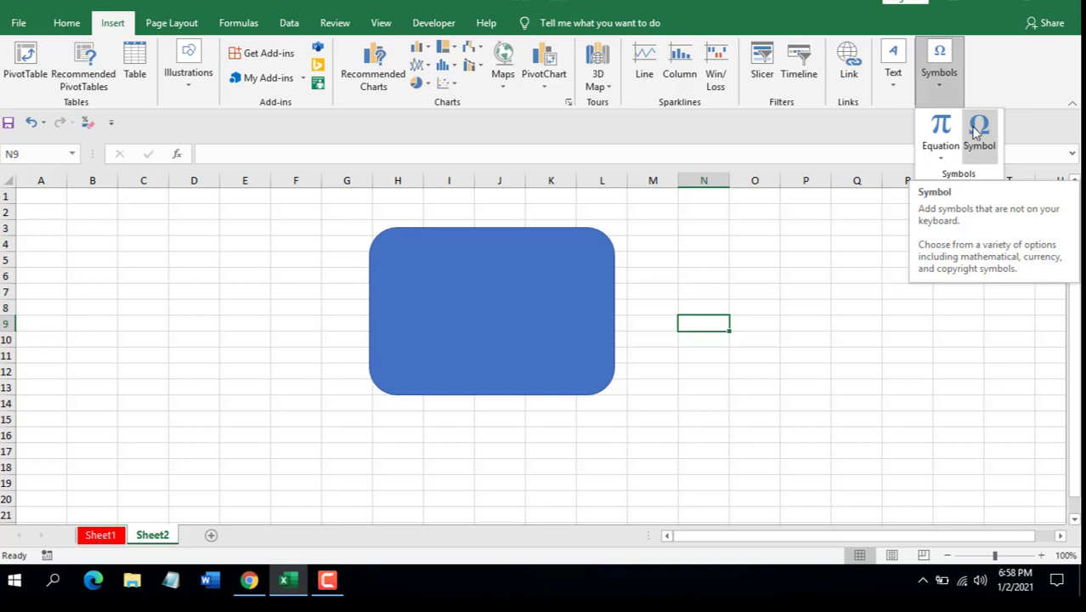
left_click(1000, 79)
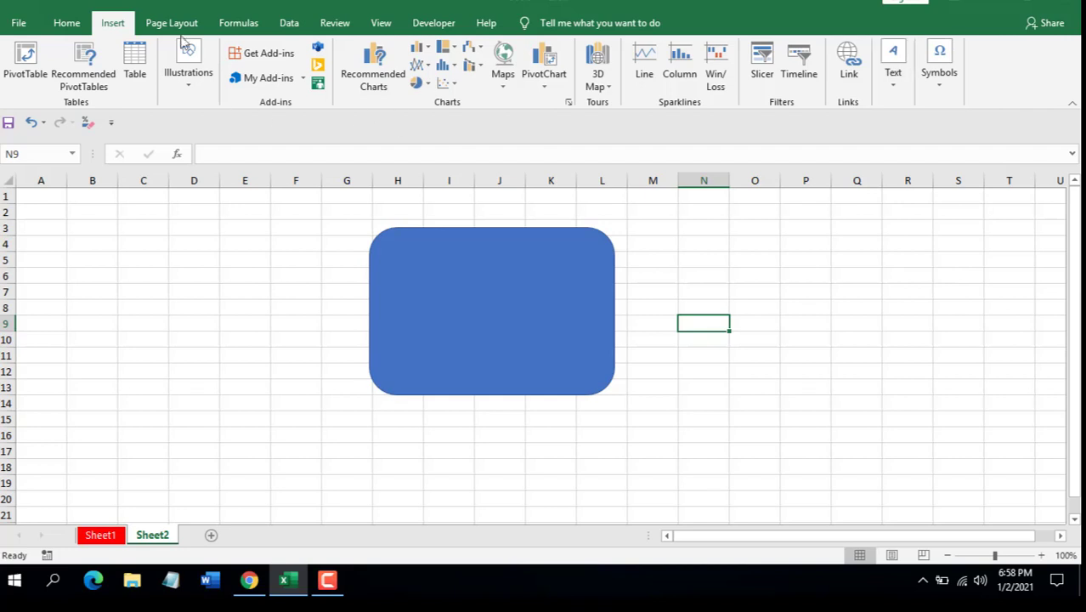
- On Page Layout, preview the Colors, Themes and Margins menus, keeping the Office theme
left_click(161, 31)
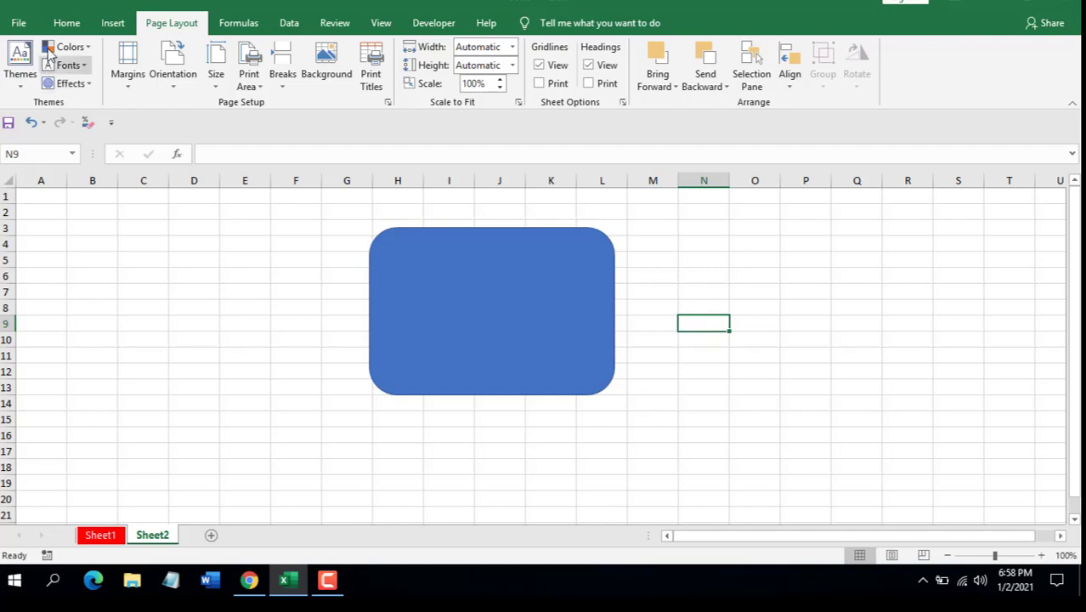
left_click(75, 47)
left_click(76, 49)
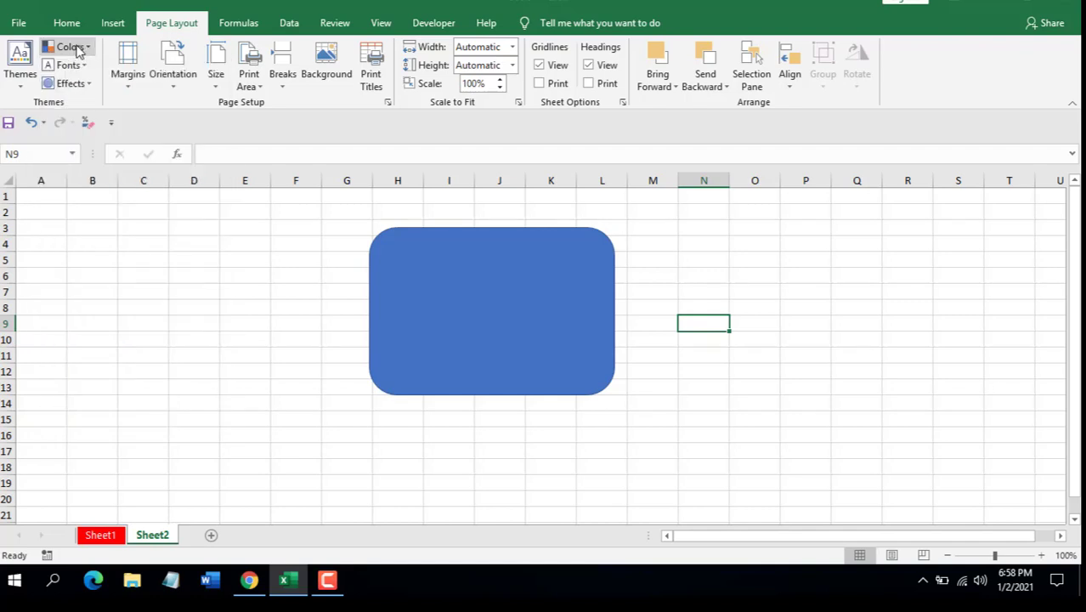
left_click(26, 83)
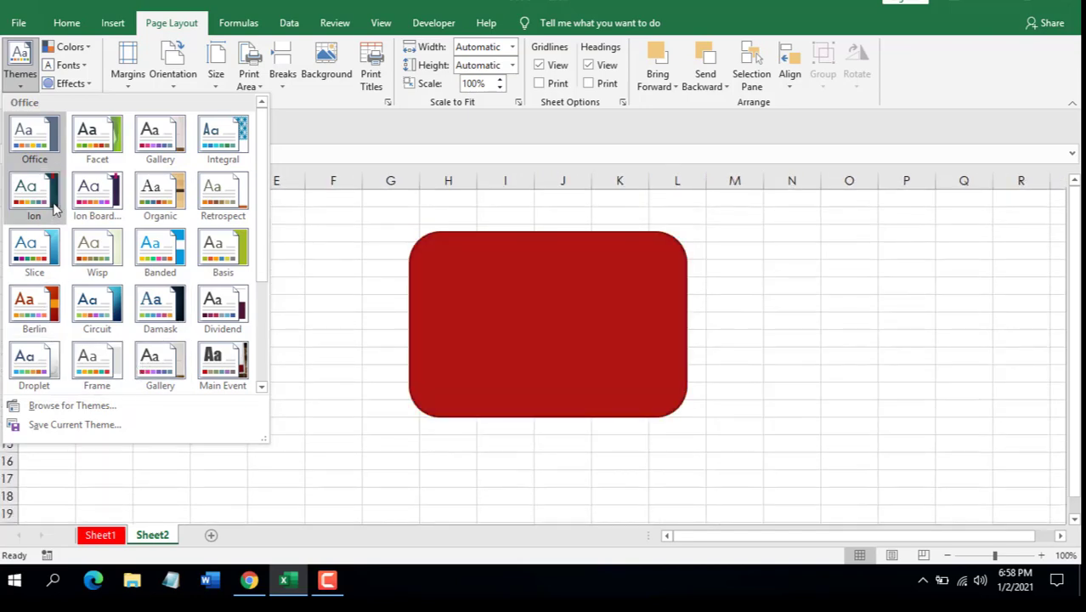
left_click(34, 136)
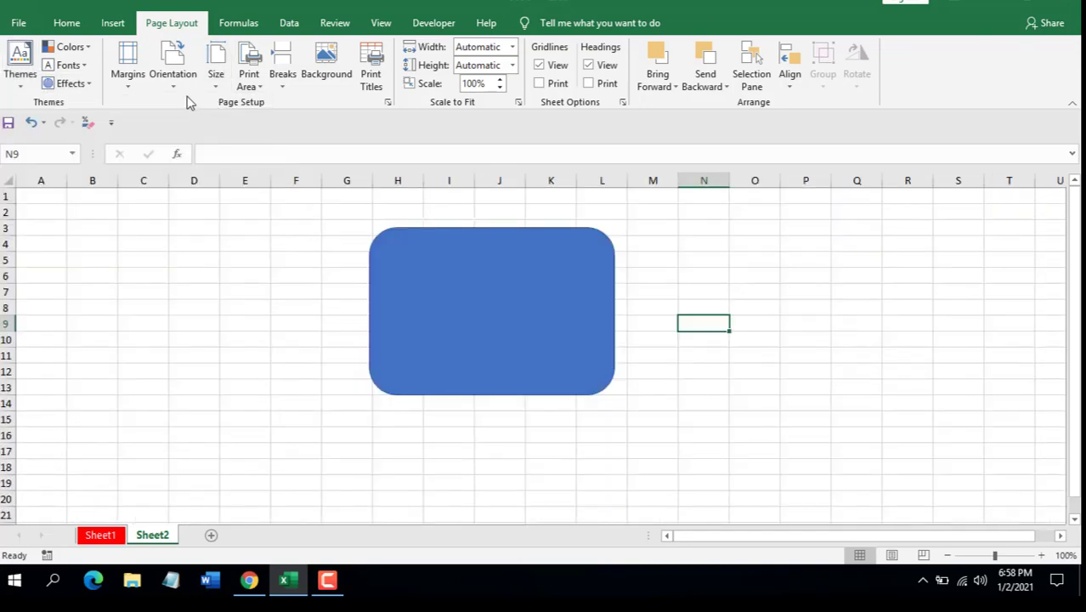
left_click(126, 66)
left_click(126, 65)
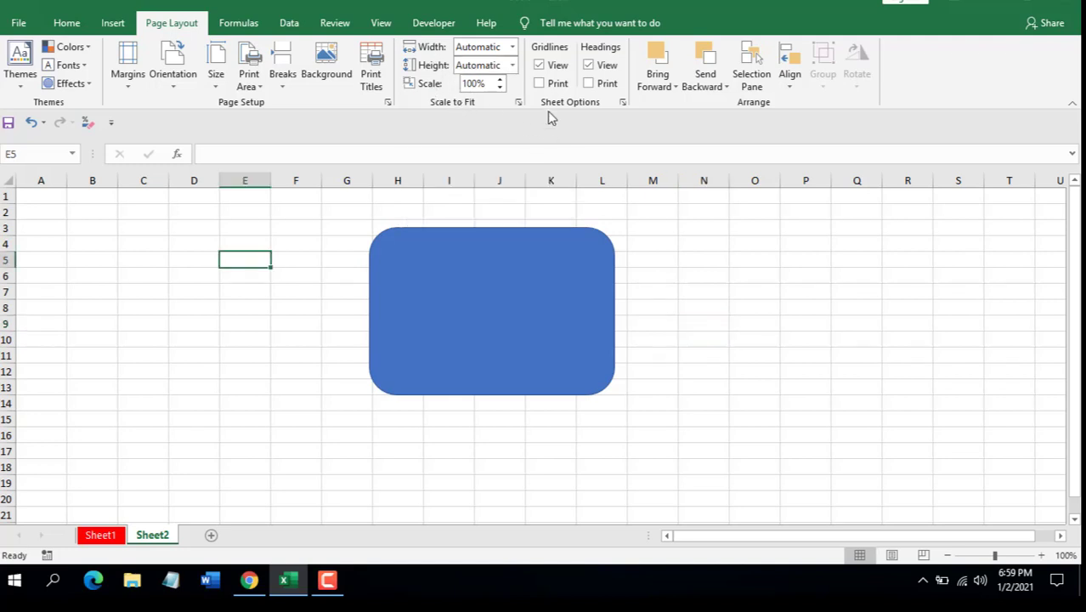
- Toggle the Gridlines View and Print boxes, leaving gridlines shown but not printed
left_click(538, 67)
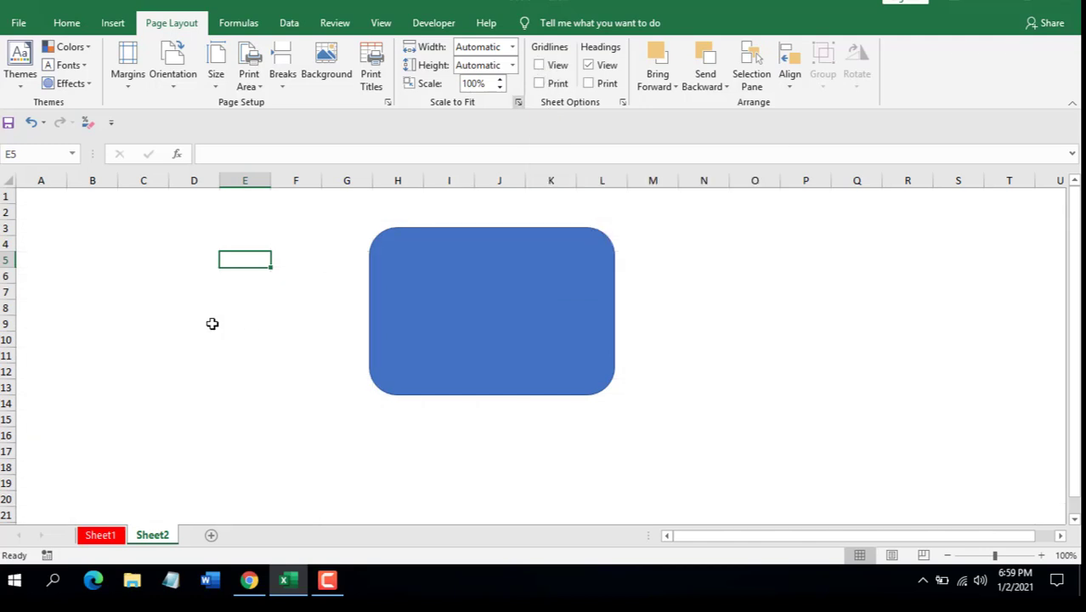
left_click(539, 65)
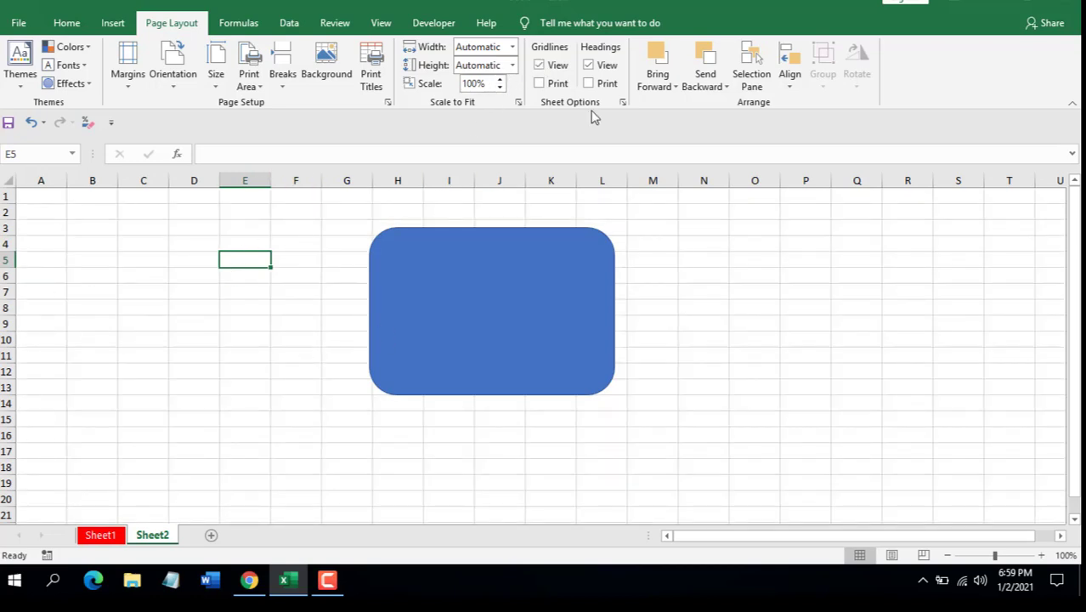
left_click(539, 84)
left_click(540, 84)
left_click(540, 85)
left_click(539, 83)
- Set the row and column headings to show on screen but not print
left_click(589, 65)
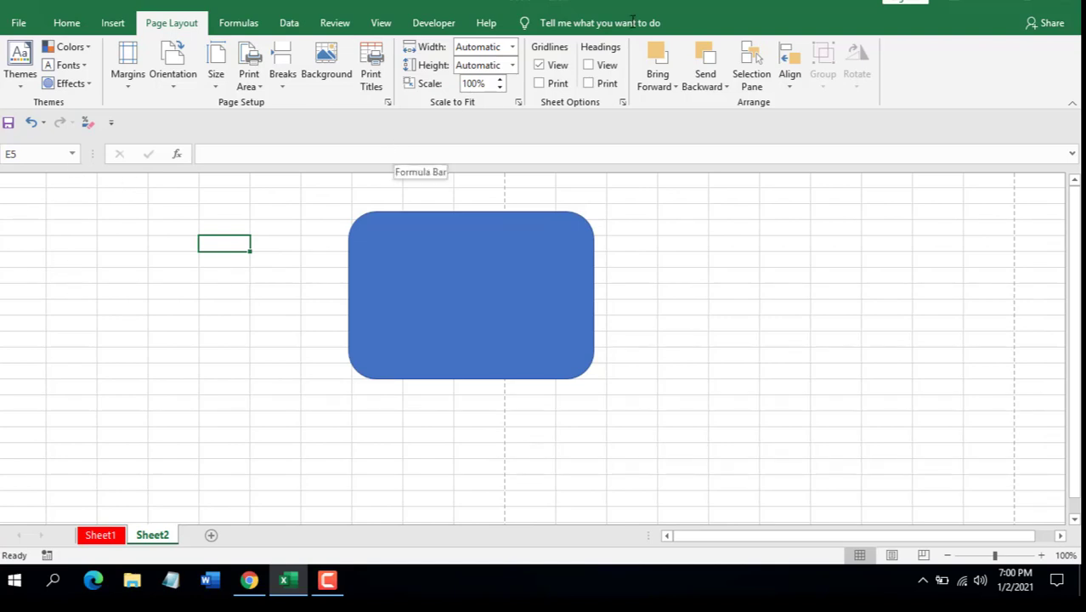
left_click(588, 66)
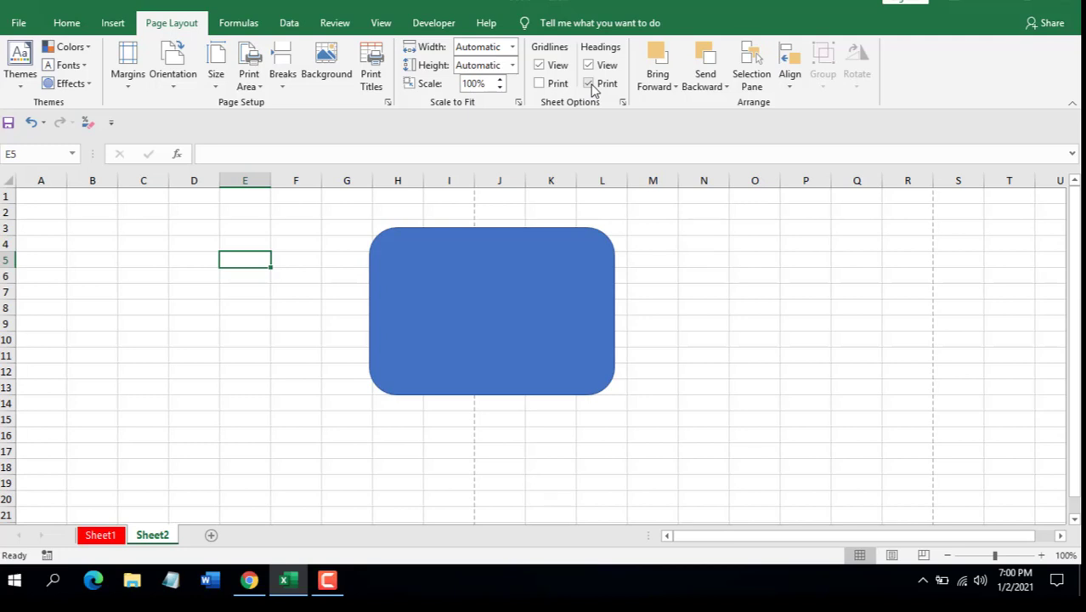
left_click(588, 83)
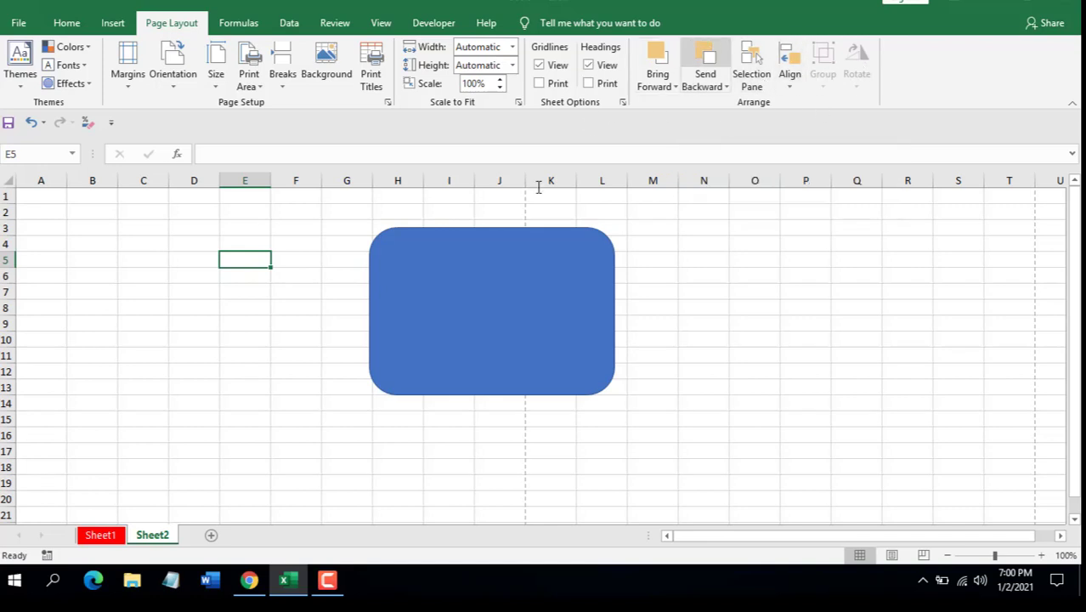
left_click(471, 335)
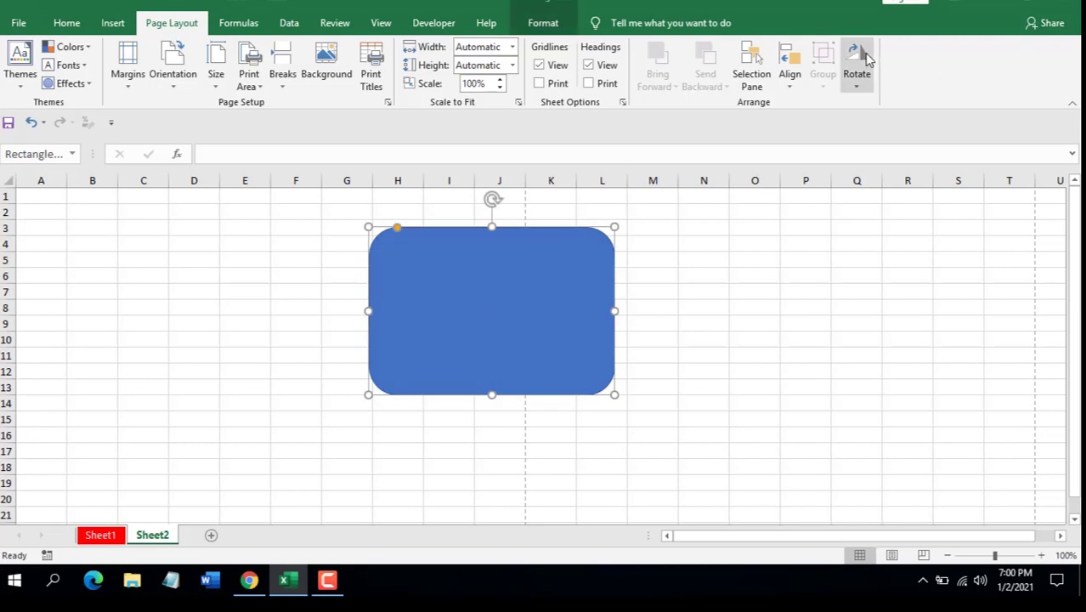
left_click(864, 58)
left_click(950, 51)
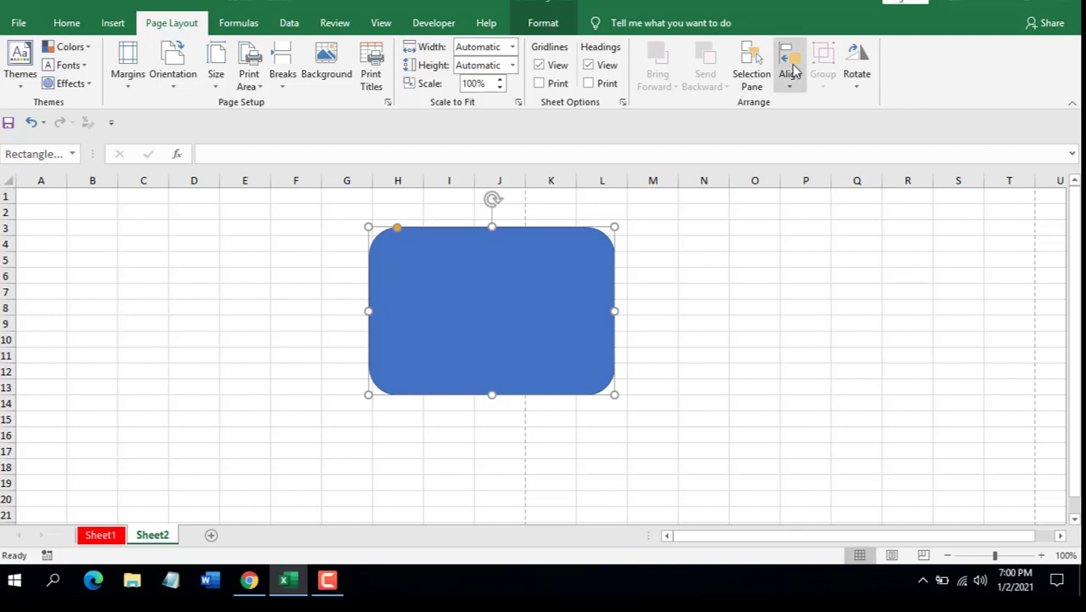
key("Escape")
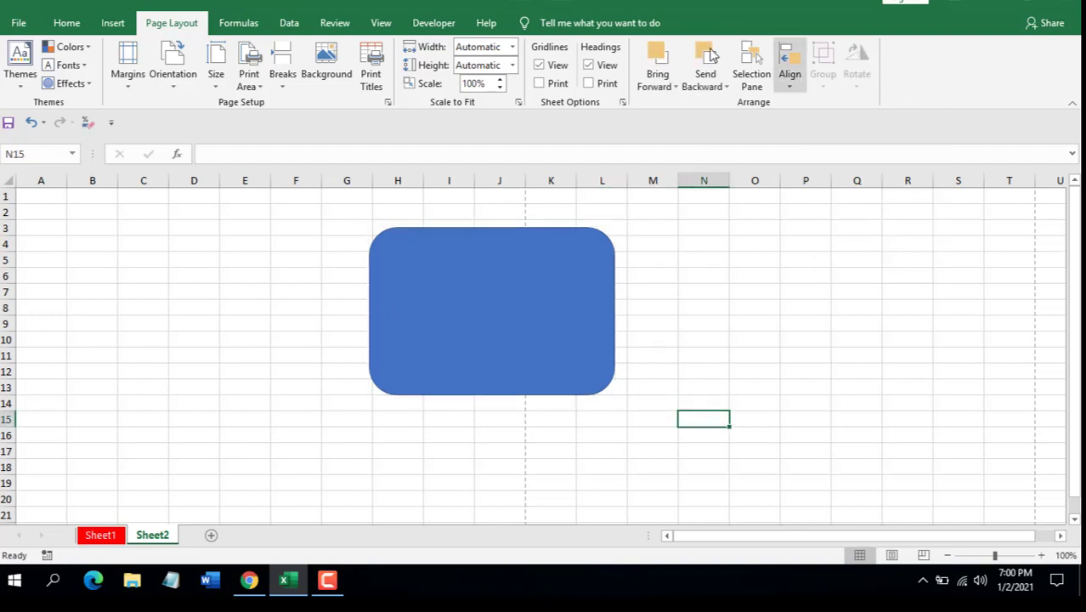